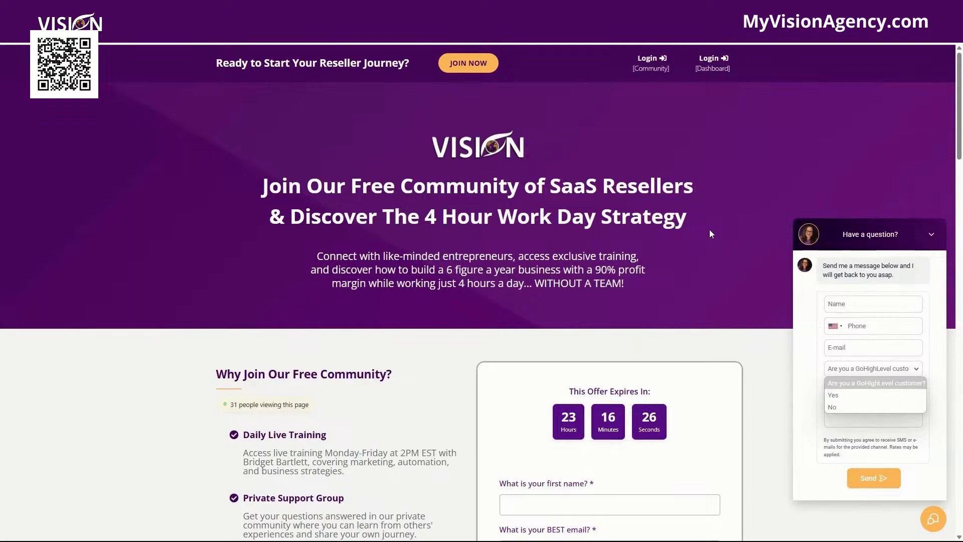
Review the landing page and its chat widget form, including the customer question dropdown
left_click(716, 223)
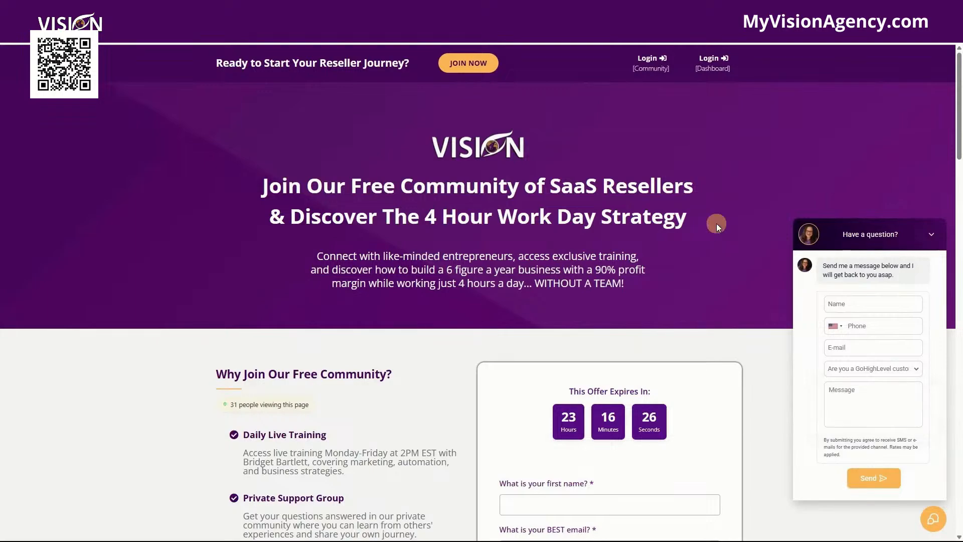
scroll(717, 224, "down", 3)
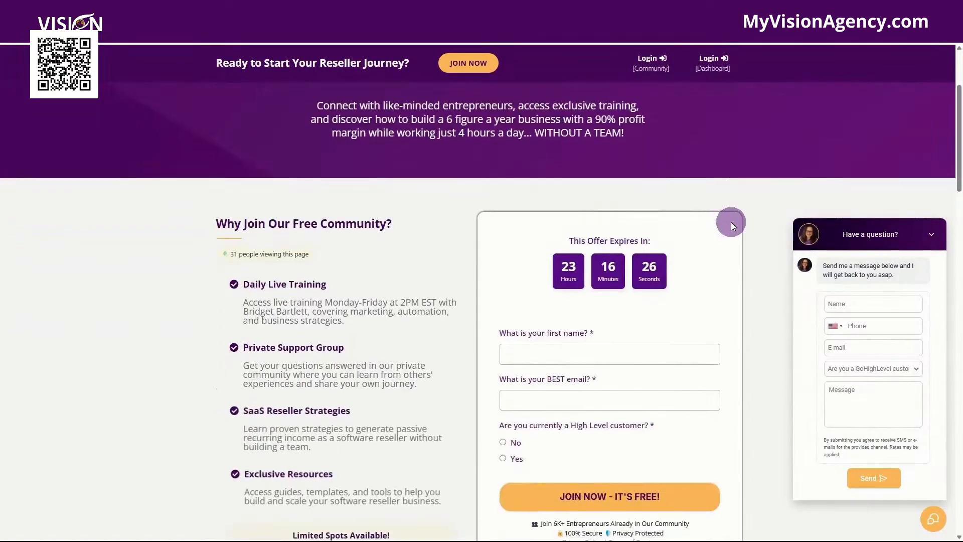
scroll(731, 221, "down", 4)
scroll(731, 222, "down", 2)
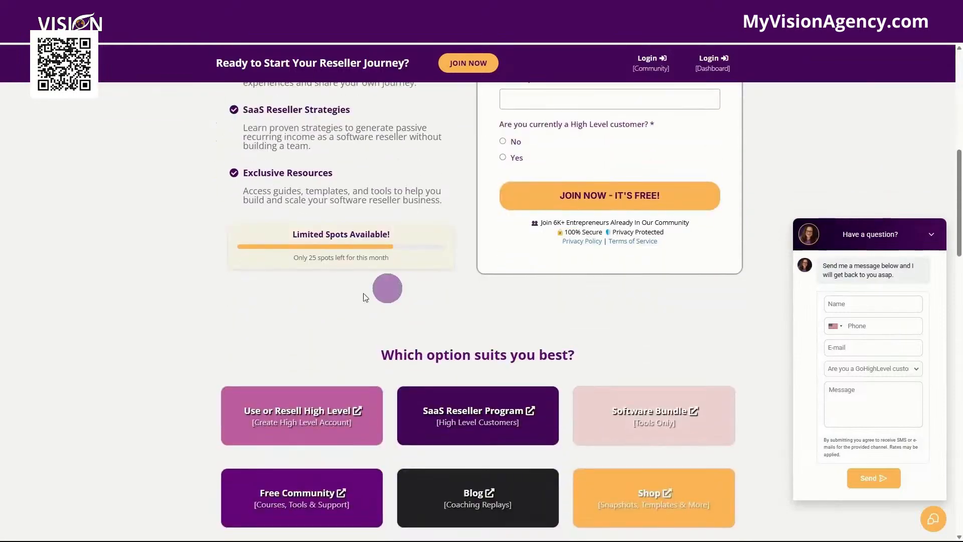
scroll(488, 215, "up", 5)
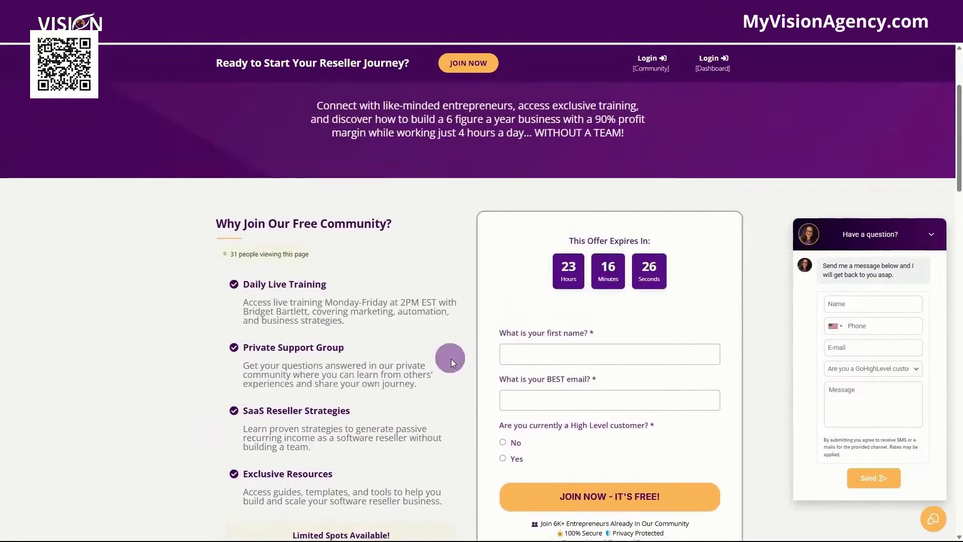
scroll(448, 356, "down", 6)
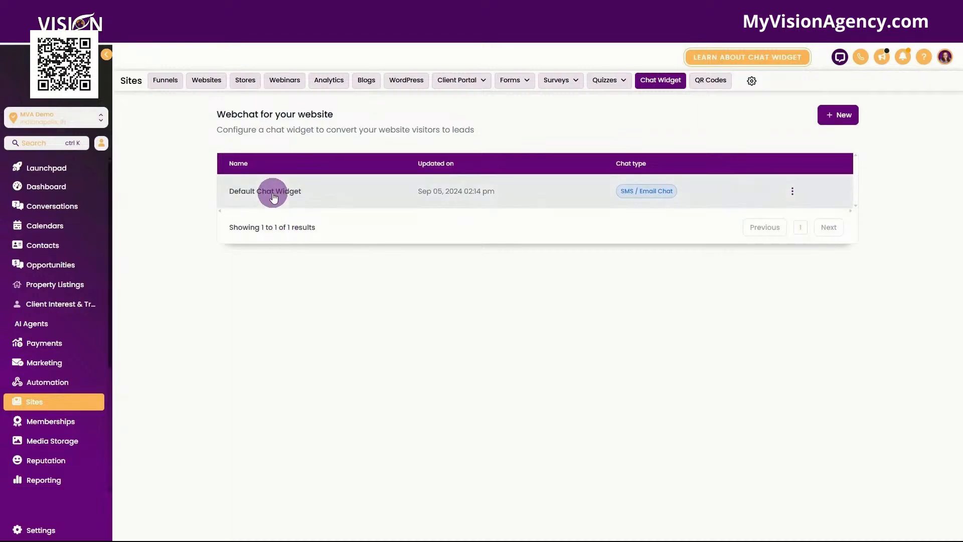
Open the Custom Fields settings and start adding a new custom field
left_click(43, 532)
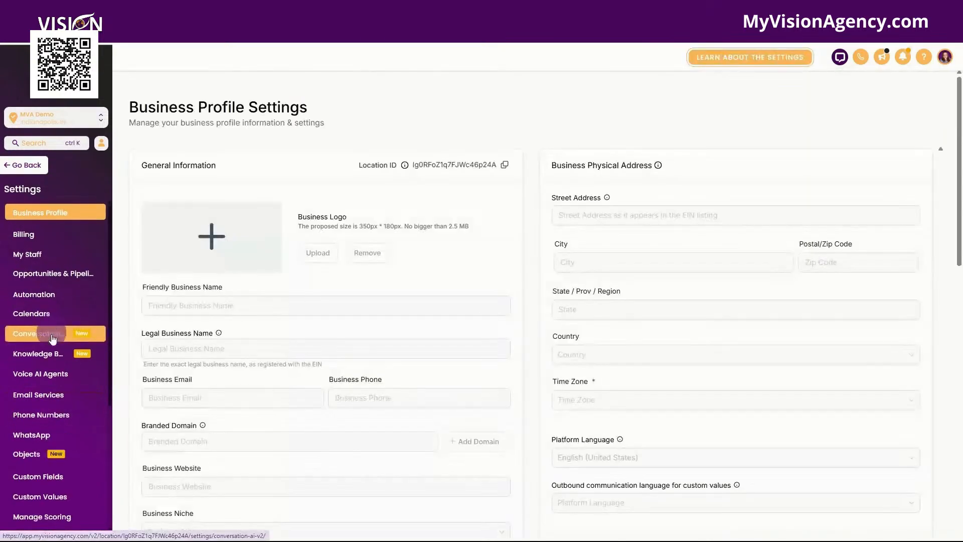
scroll(55, 451, "down", 2)
left_click(50, 381)
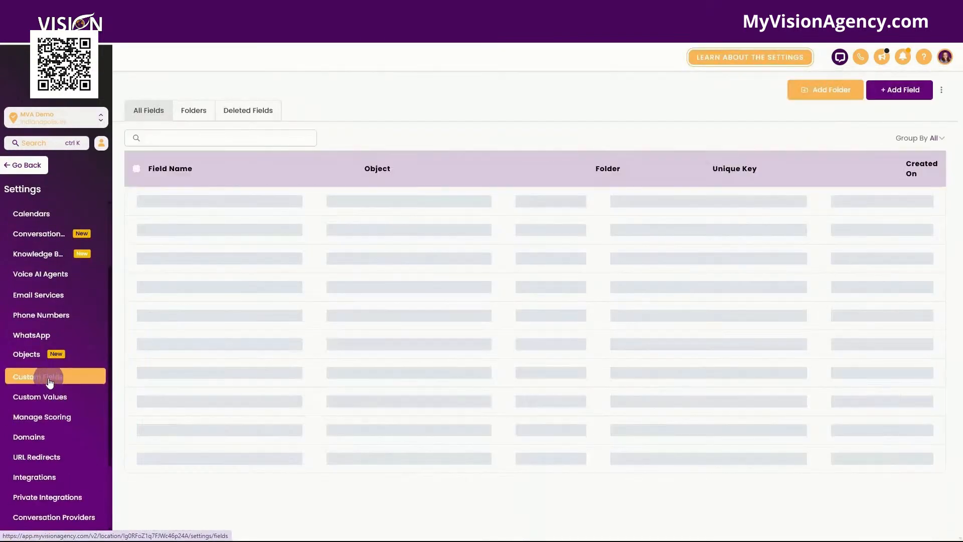
left_click(895, 96)
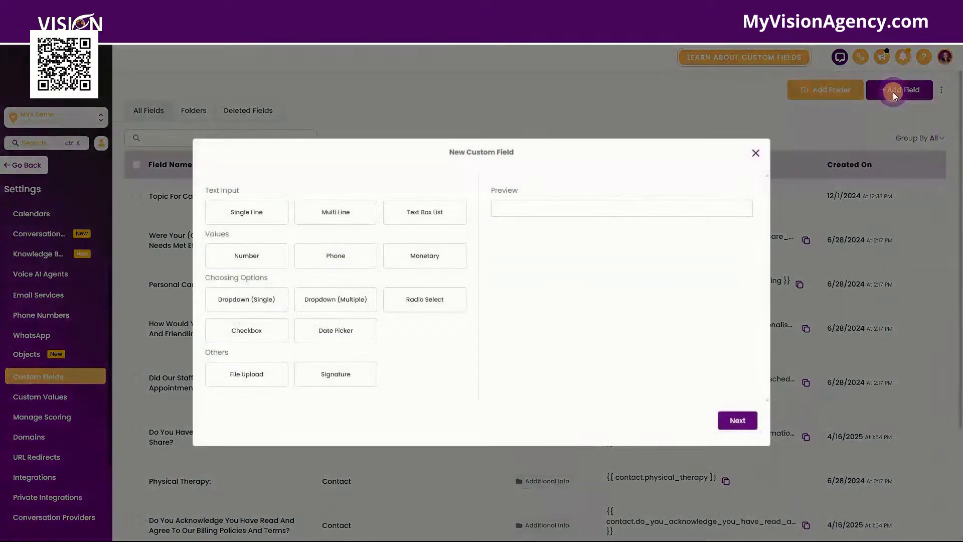
Preview each available field type in the New Custom Field dialog
left_click(240, 211)
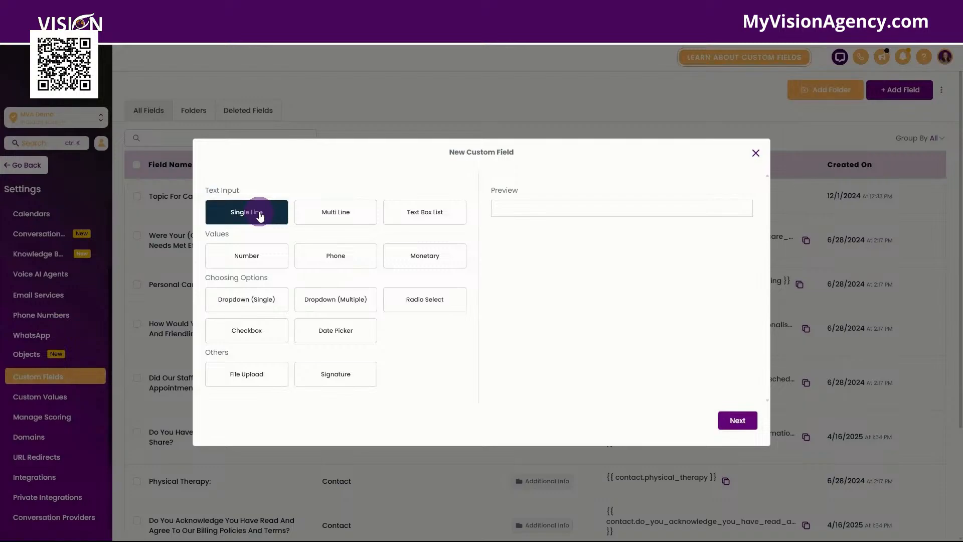
left_click(338, 213)
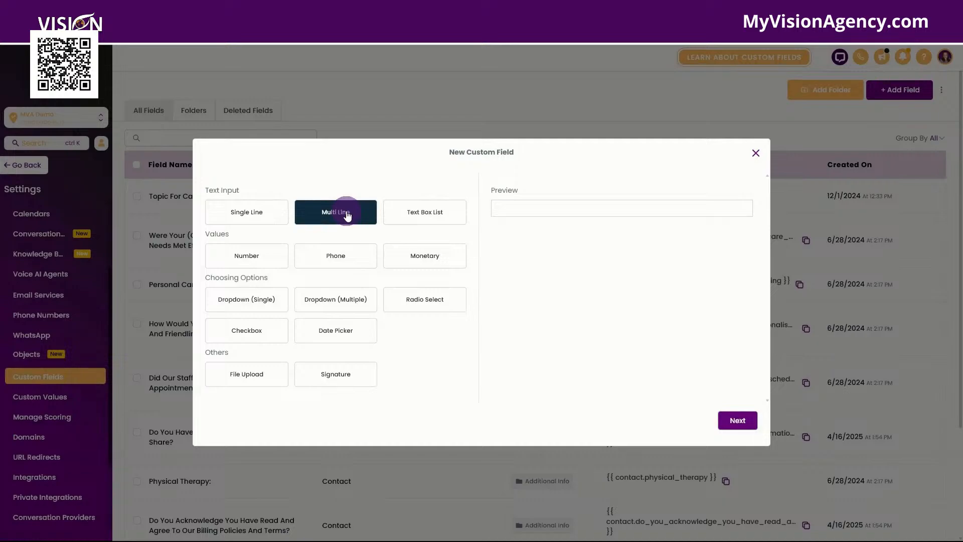
left_click(424, 215)
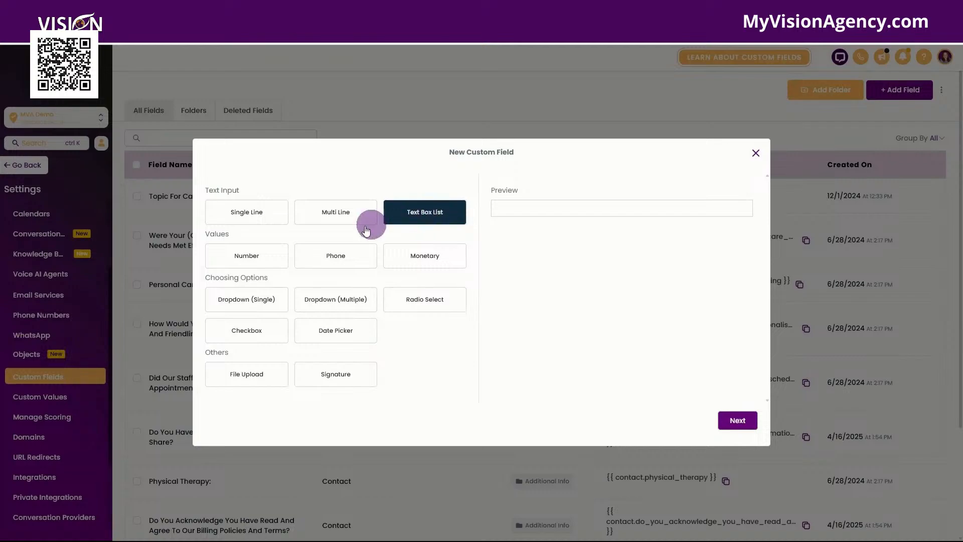
left_click(261, 253)
left_click(345, 254)
left_click(448, 256)
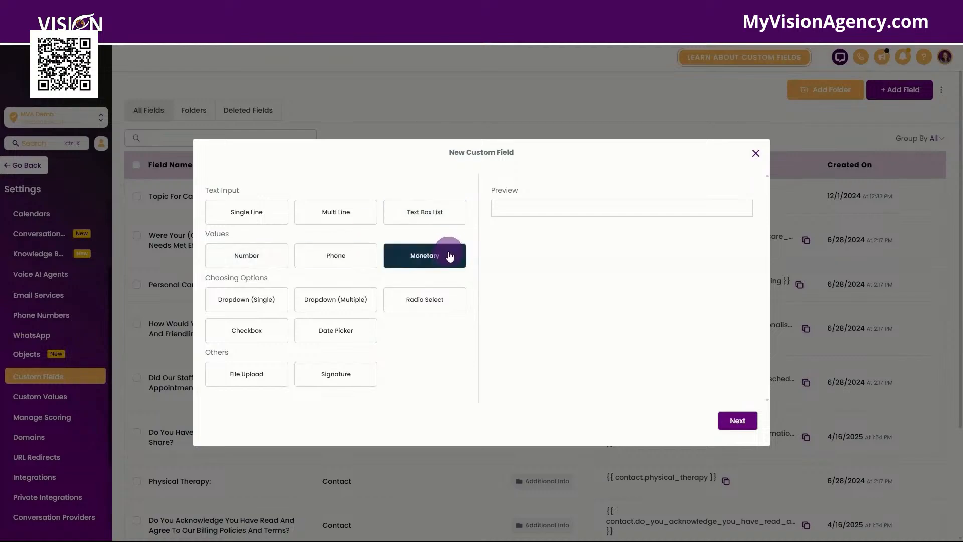
left_click(236, 301)
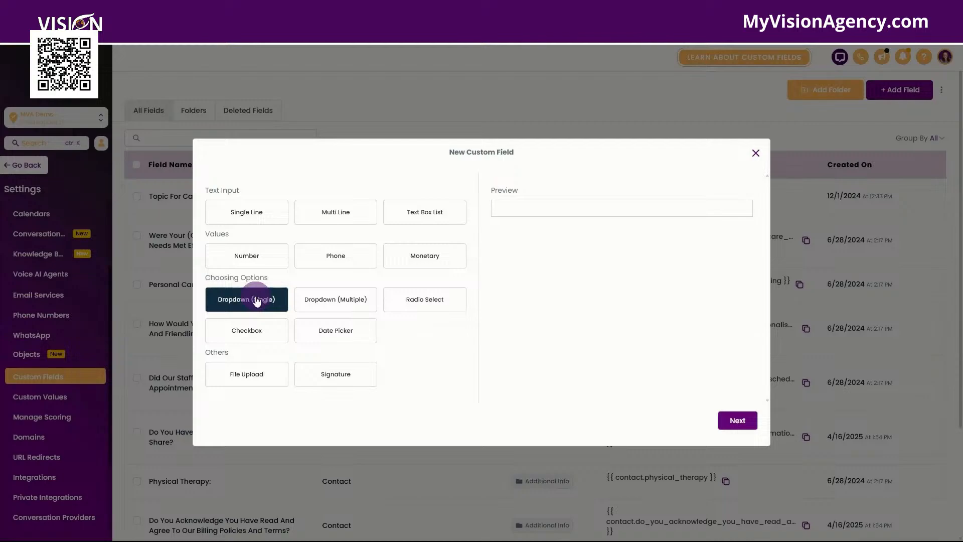
left_click(321, 304)
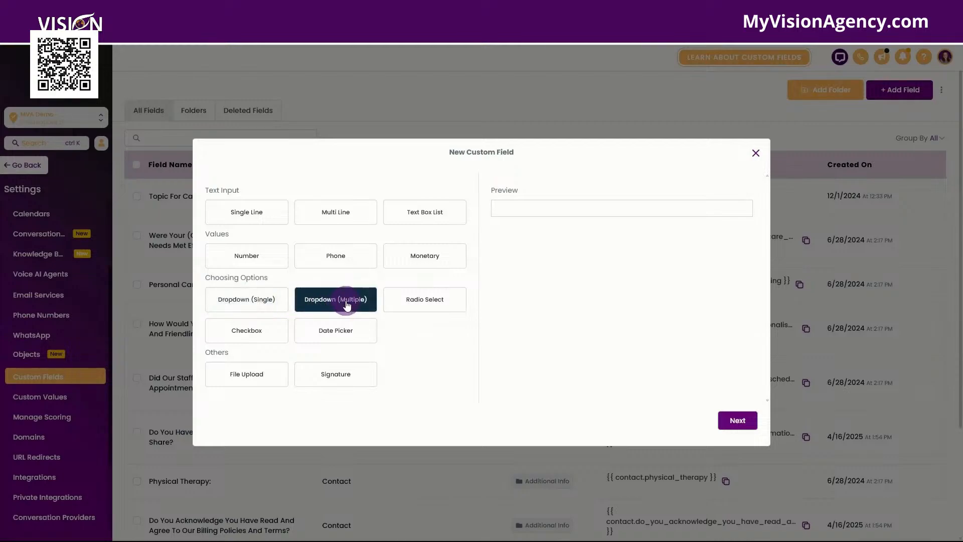
left_click(420, 298)
left_click(226, 330)
left_click(360, 330)
left_click(224, 371)
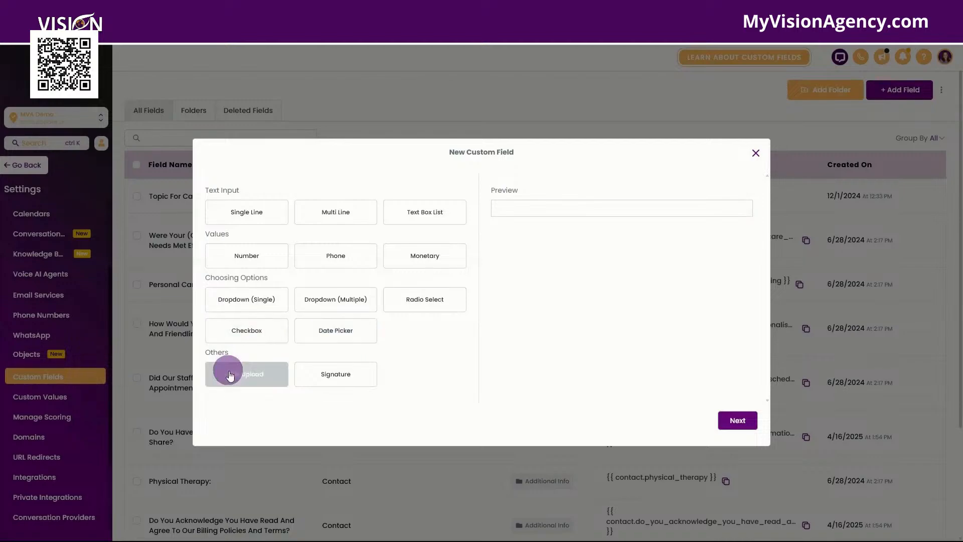
left_click(350, 380)
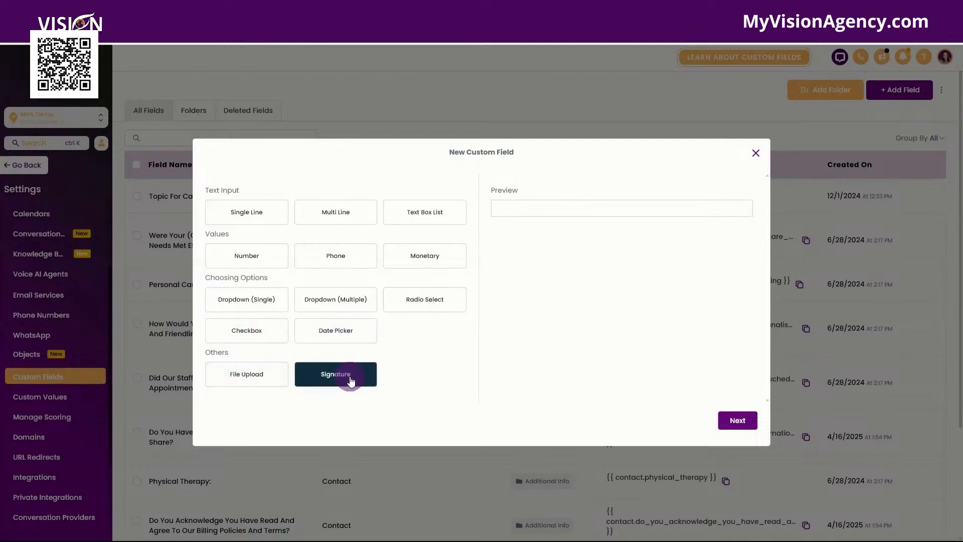
left_click(251, 329)
left_click(260, 300)
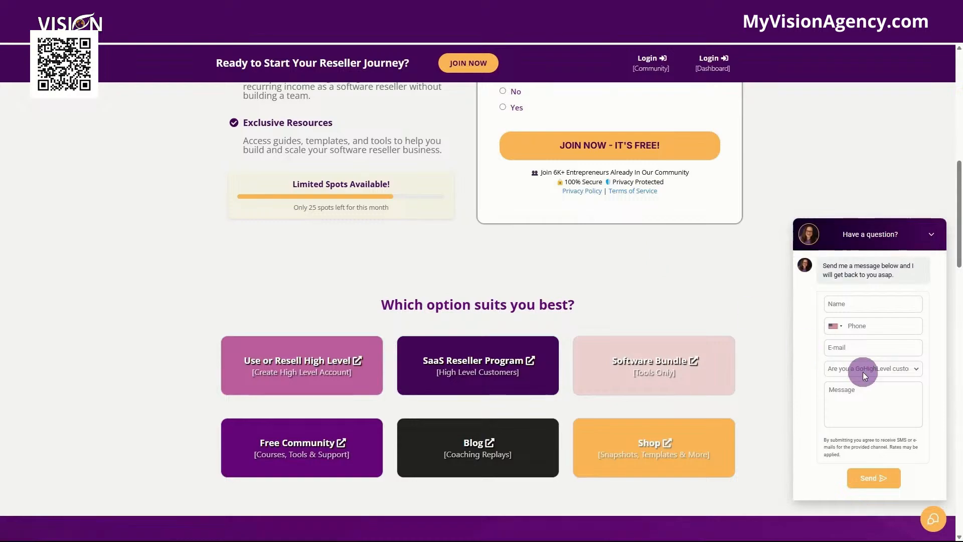
Check the widget's Yes/No customer question, then choose the Dropdown (Single) field type and continue
left_click(864, 372)
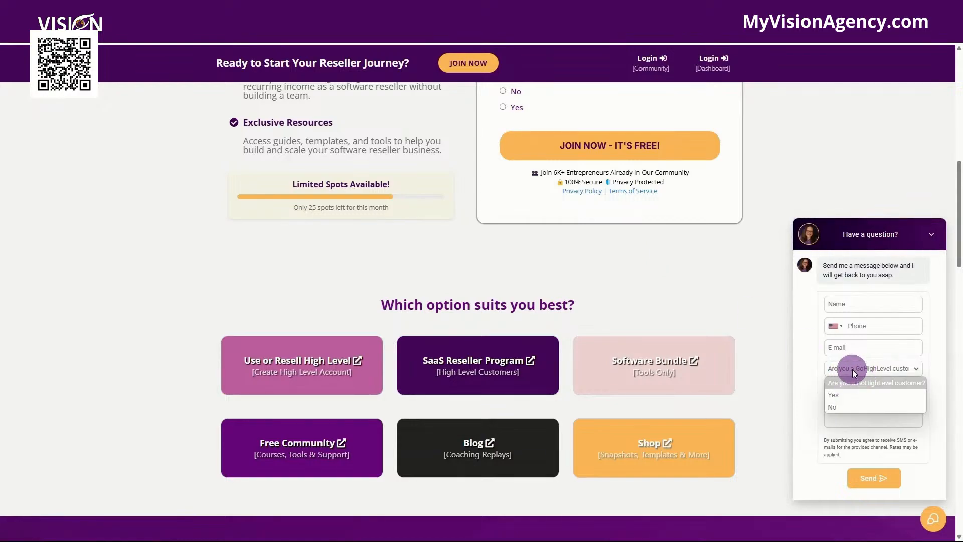
left_click(837, 395)
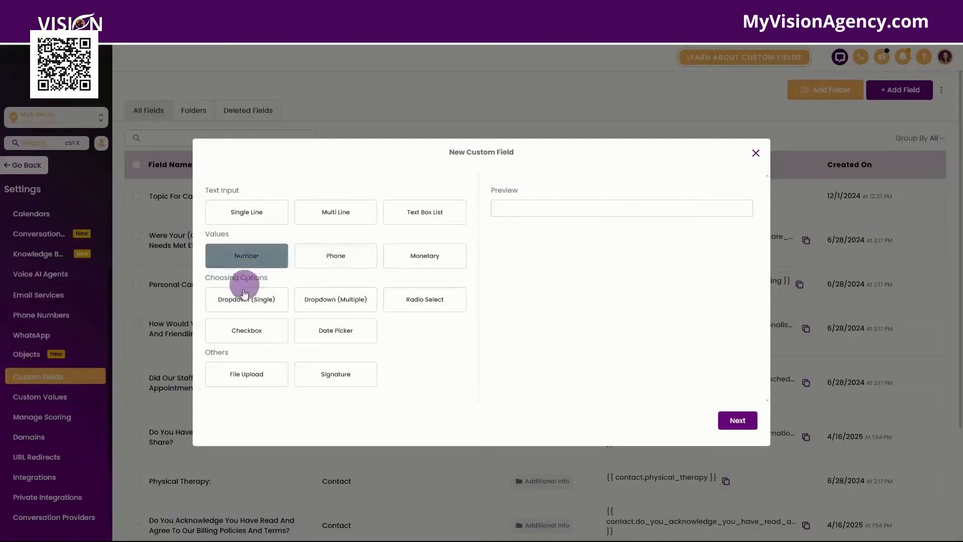
left_click(260, 301)
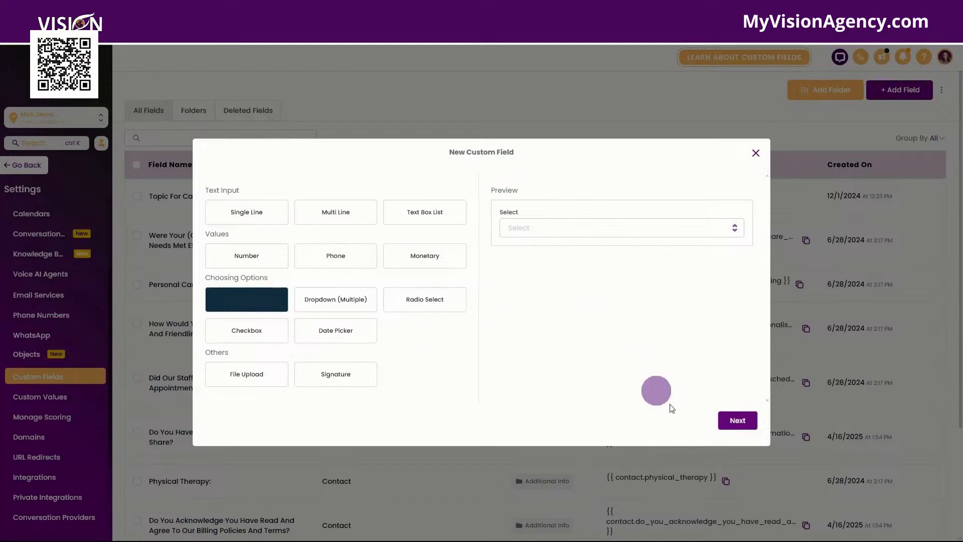
left_click(741, 426)
Name the field "Are you a current GoHighLevel customer?" by pasting the question
left_click(313, 246)
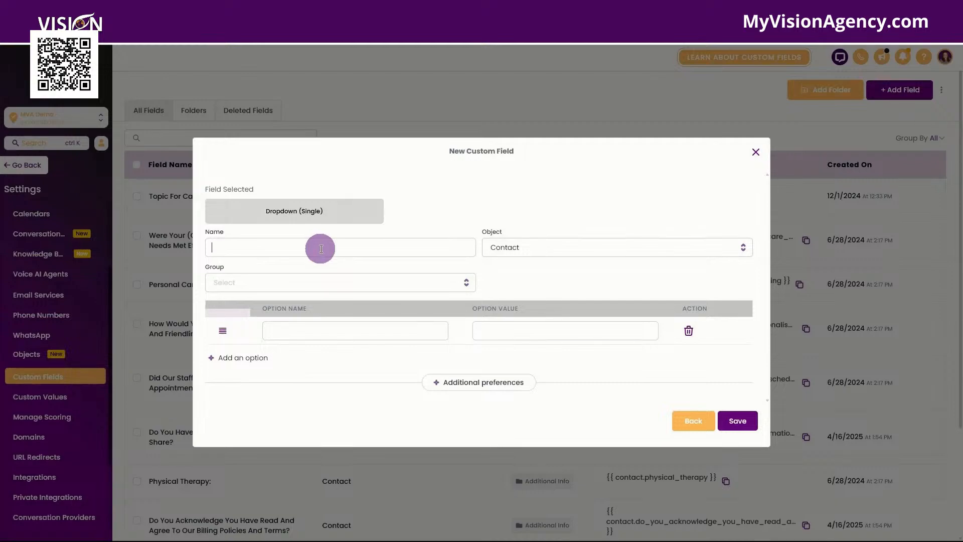
left_click(321, 248)
type("Are you a current GoHighLevel customer?")
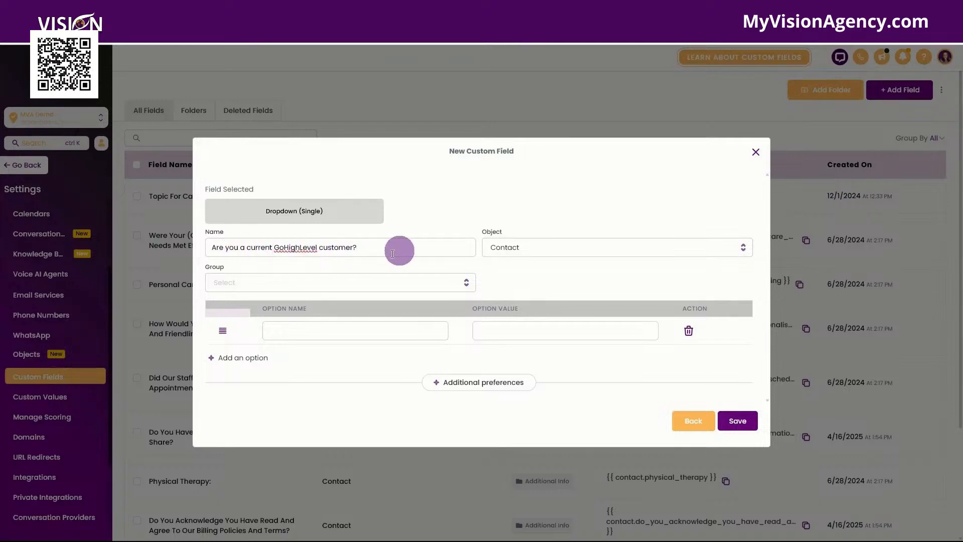
Set the field's object to Contact and its group to Contact
left_click(509, 246)
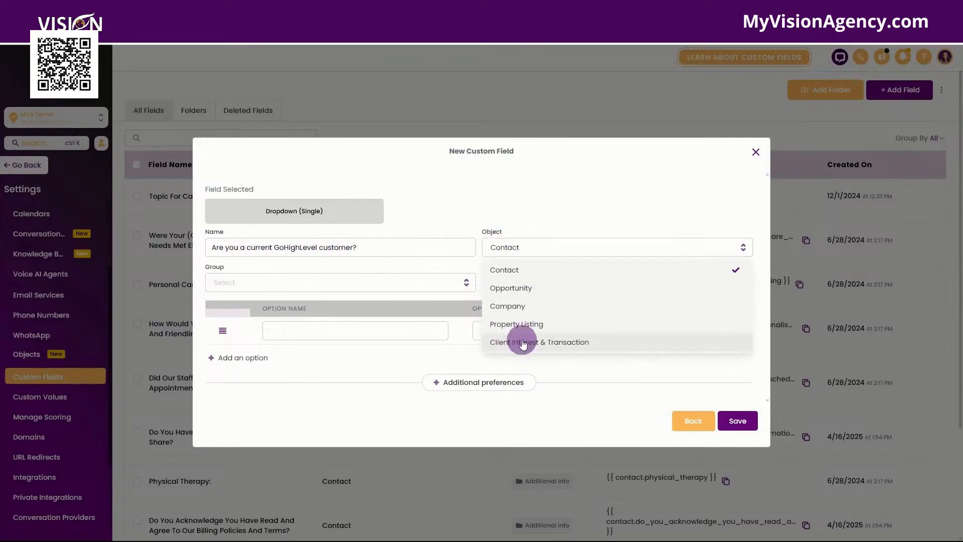
left_click(511, 269)
left_click(230, 282)
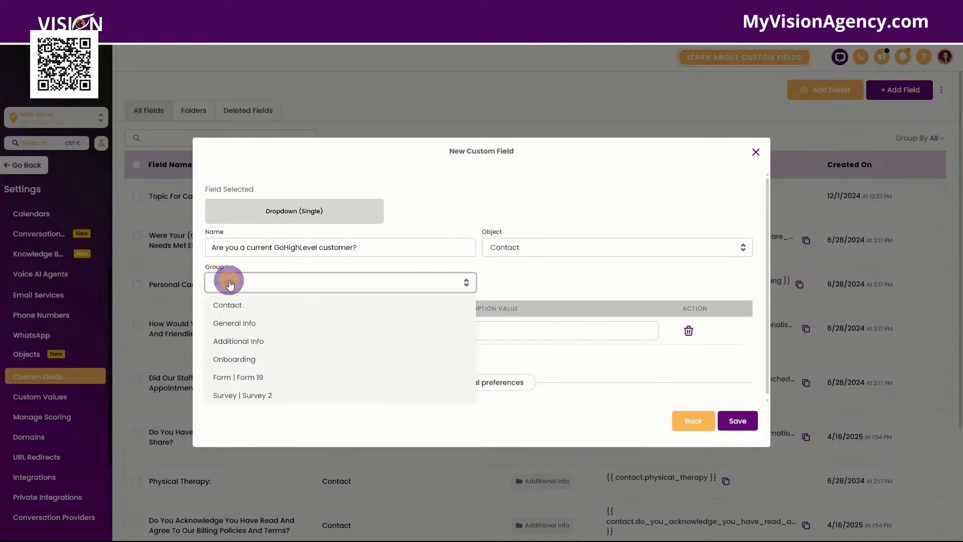
left_click(230, 305)
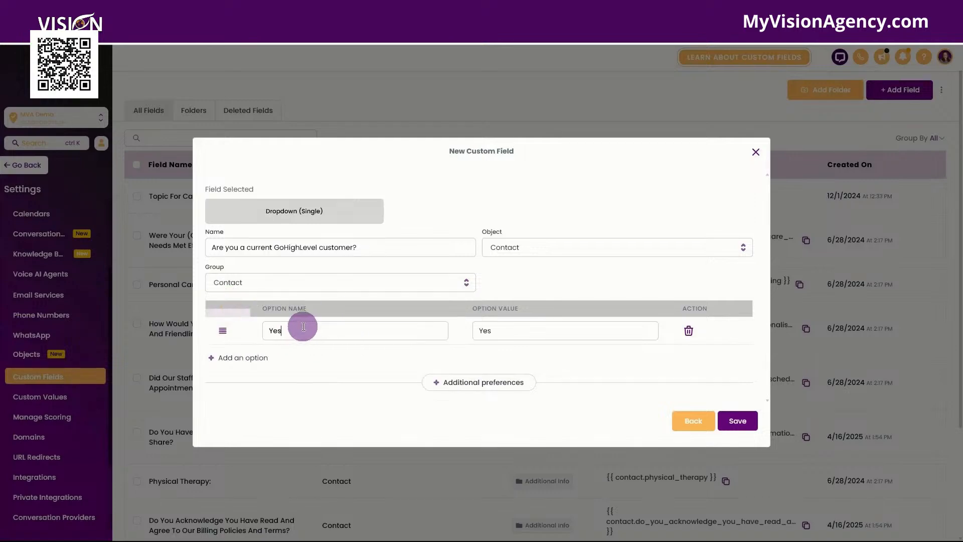
Add a second dropdown option named No
left_click(244, 357)
left_click(296, 343)
type("No")
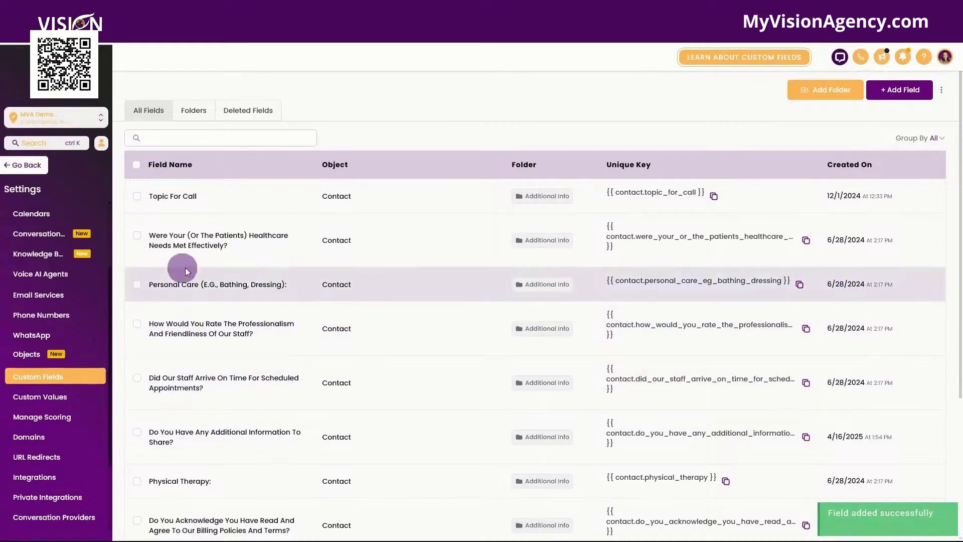
Return to the chat widgets and create a new SMS / Email Chat widget
left_click(29, 166)
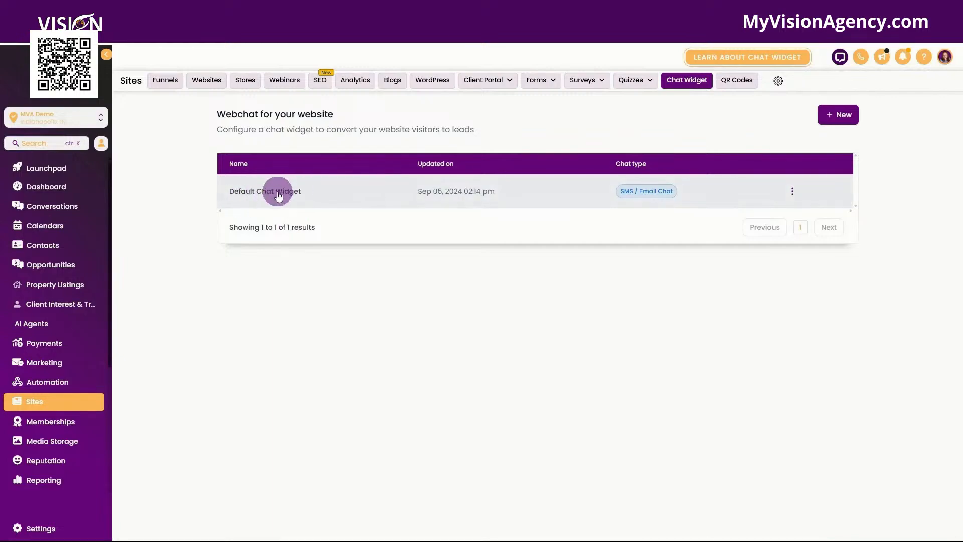
left_click(843, 120)
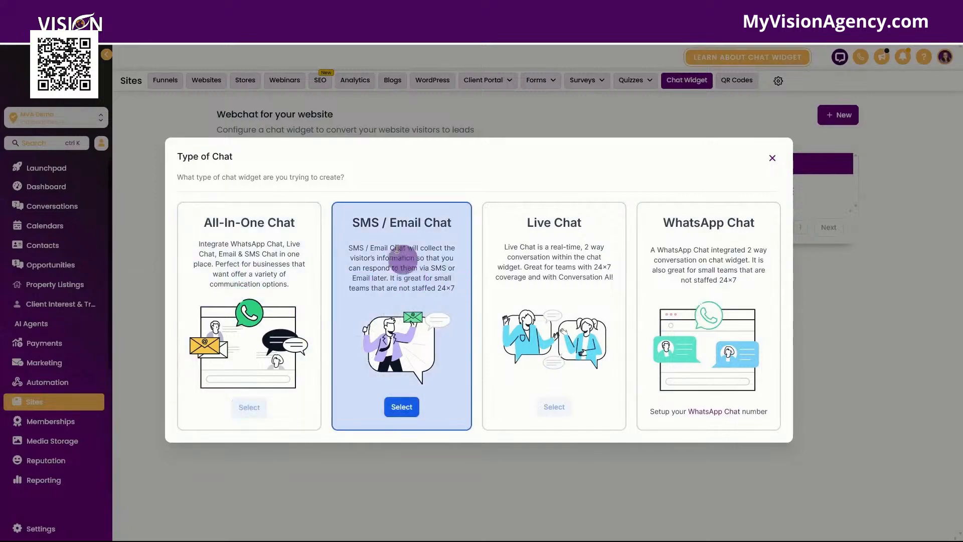
left_click(409, 407)
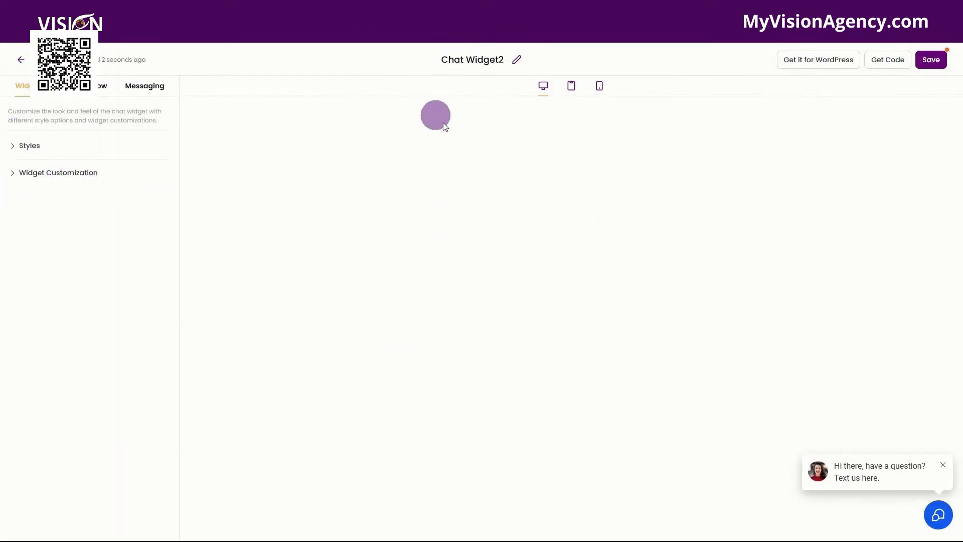
Open the widget preview, expand Styles, and toggle the Chat Prompt off and back on
left_click(864, 477)
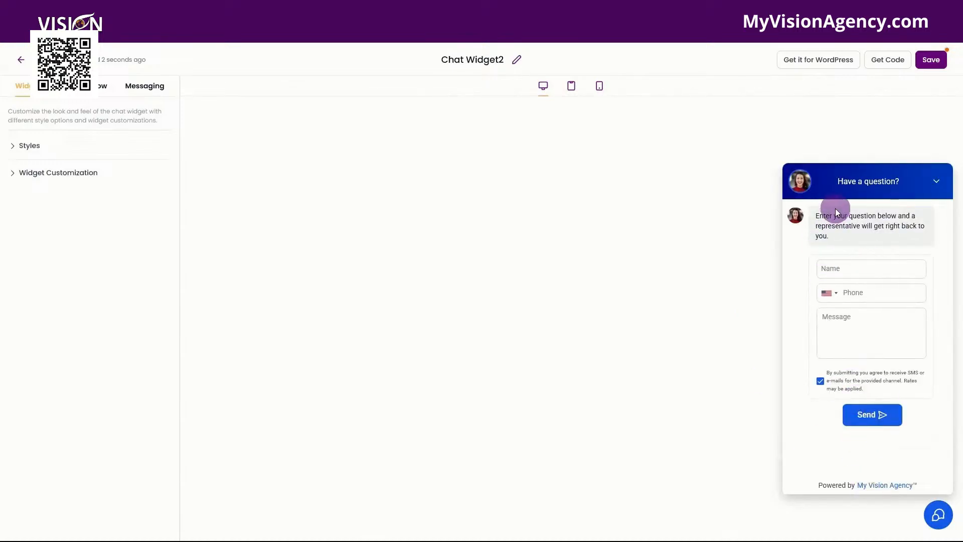
left_click(36, 149)
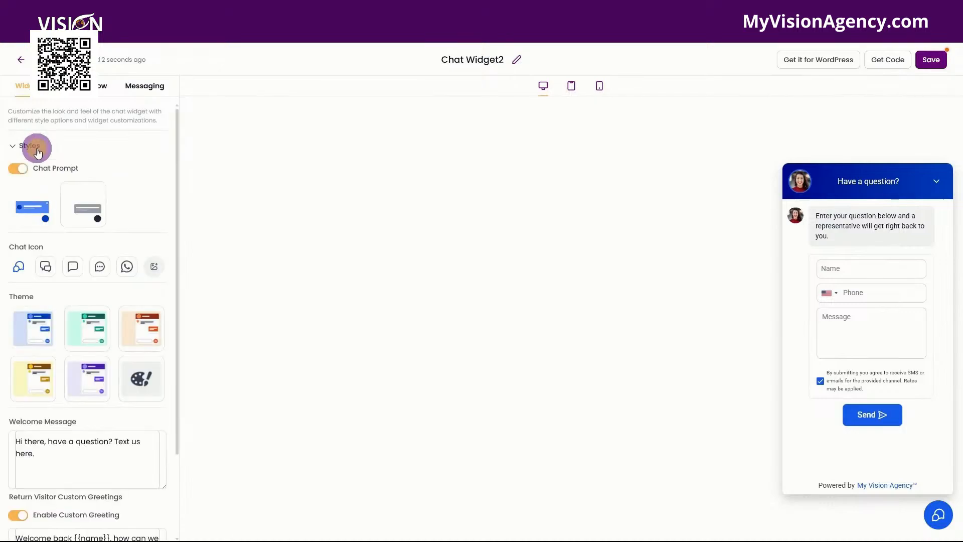
left_click(15, 169)
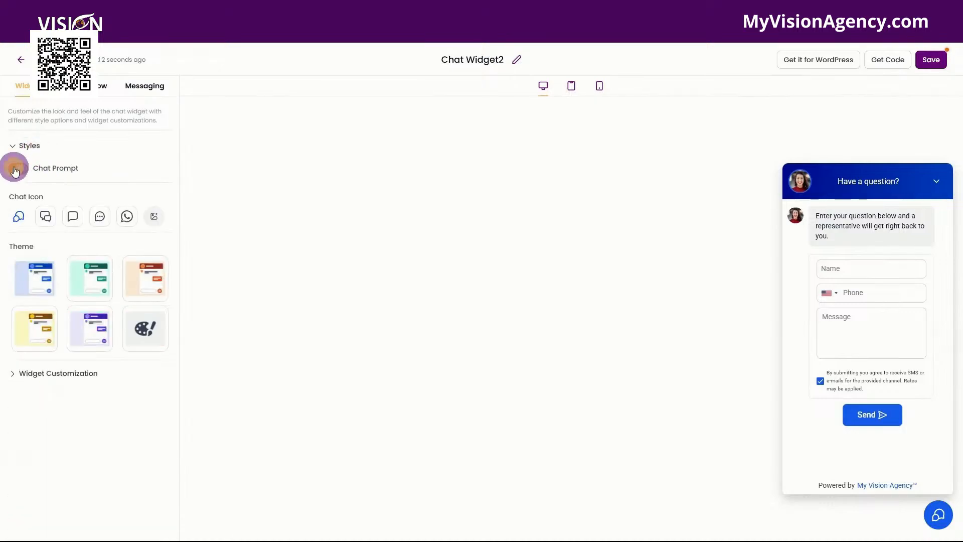
left_click(15, 170)
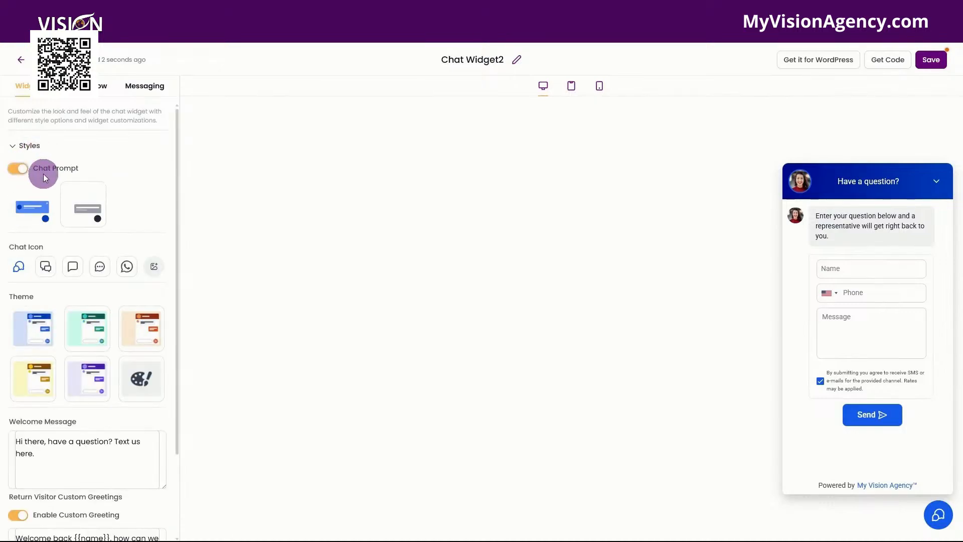
Choose the second chat prompt style and open the media storage for a custom chat icon, closing it without choosing
left_click(75, 208)
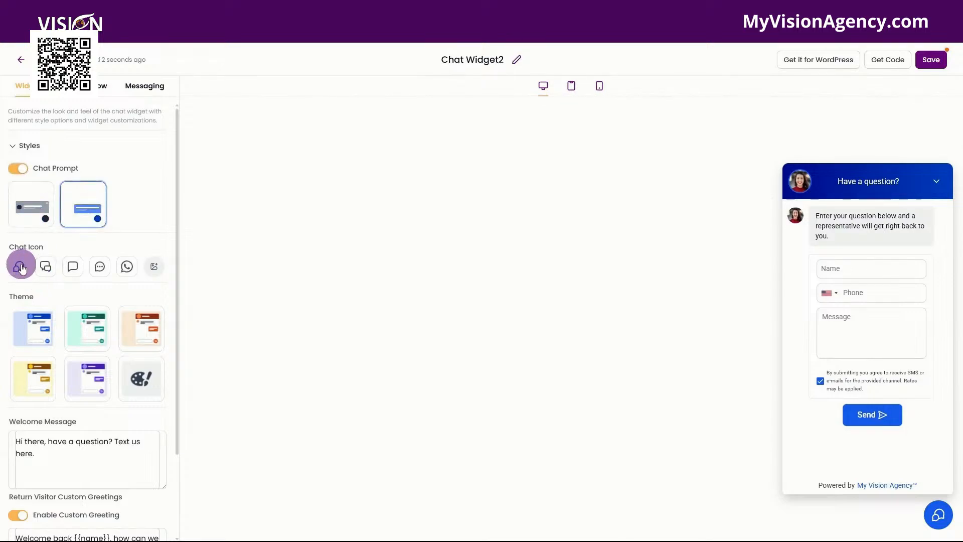
left_click(153, 266)
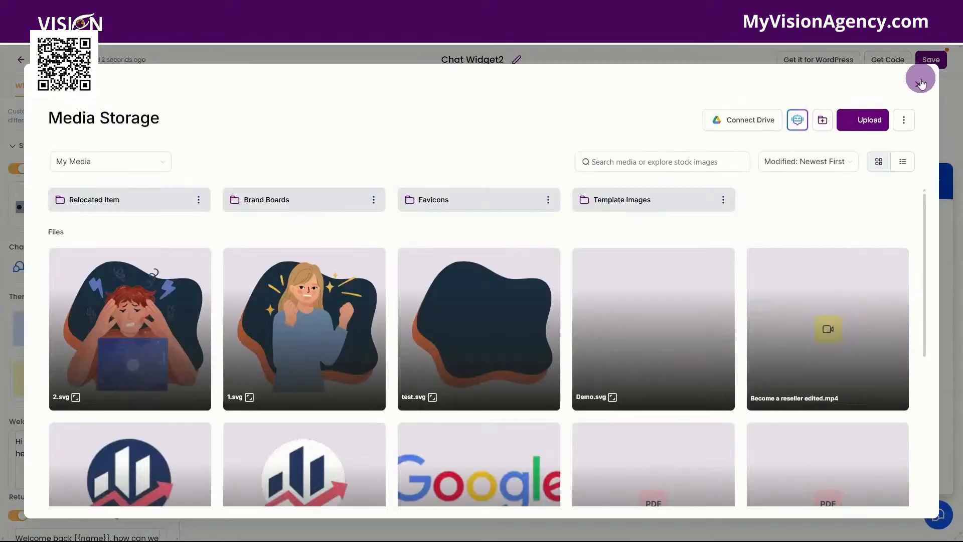
left_click(921, 81)
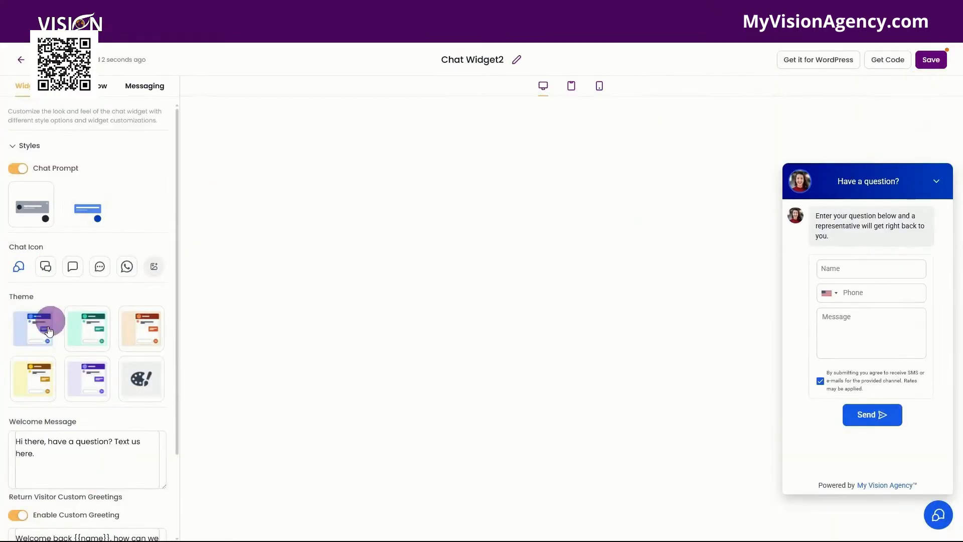
Switch the widget theme to the custom colour theme
scroll(34, 336, "down", 2)
left_click(86, 277)
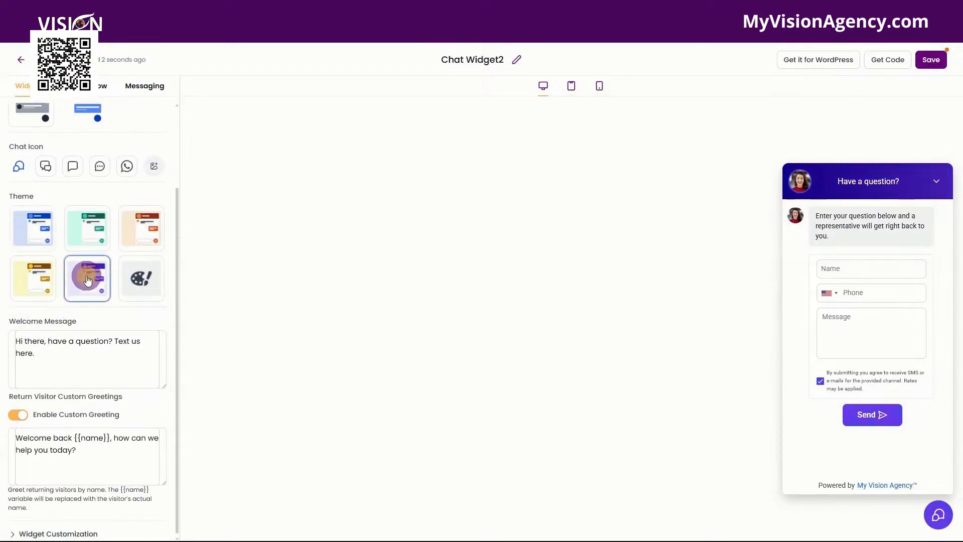
left_click(152, 283)
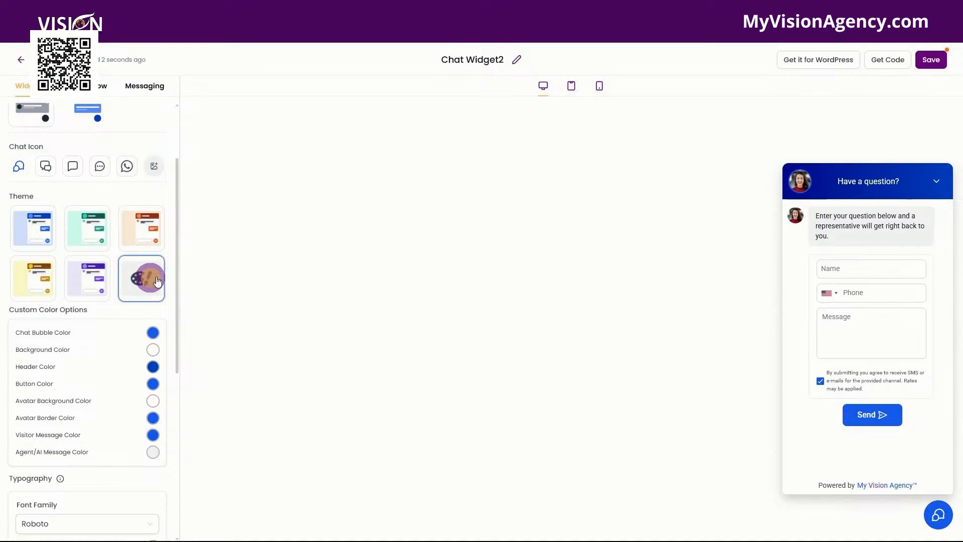
Set the chat bubble colour to #48075b, copying the hex value from the Canva brand kit
left_click(153, 335)
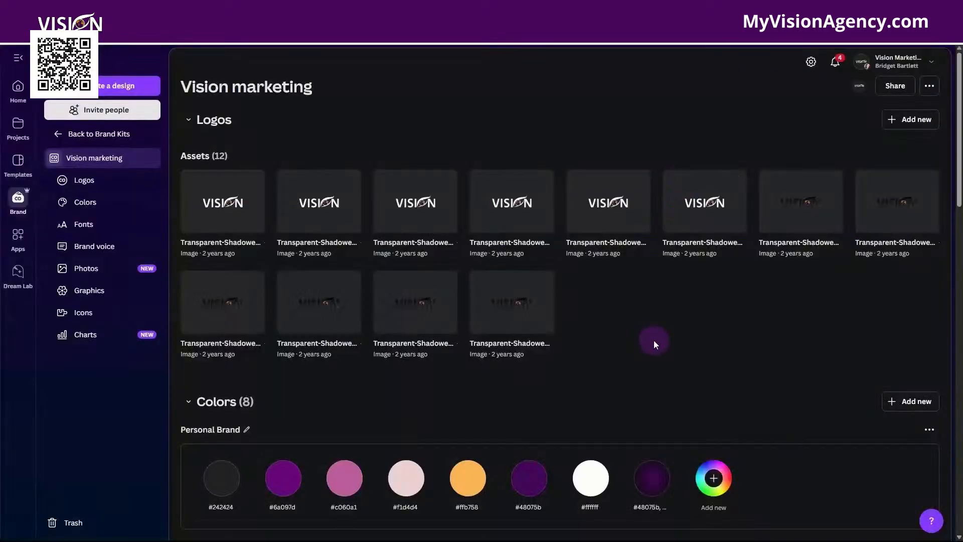
scroll(655, 341, "down", 1)
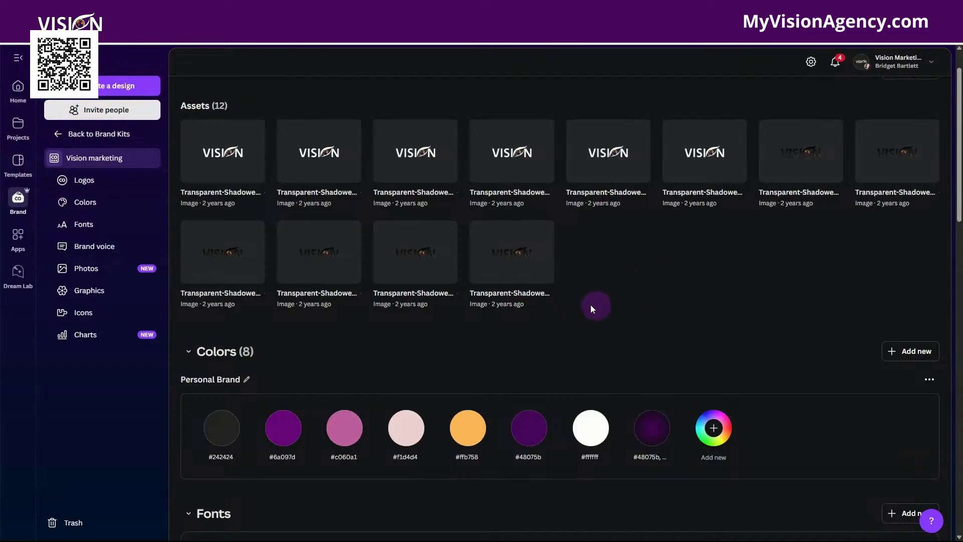
scroll(584, 308, "down", 1)
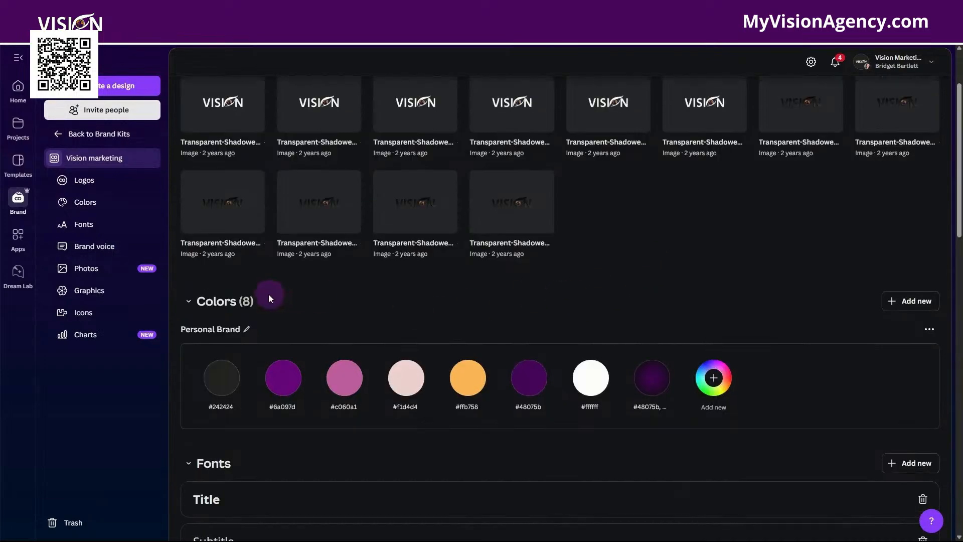
left_click(530, 379)
key("ctrl+c")
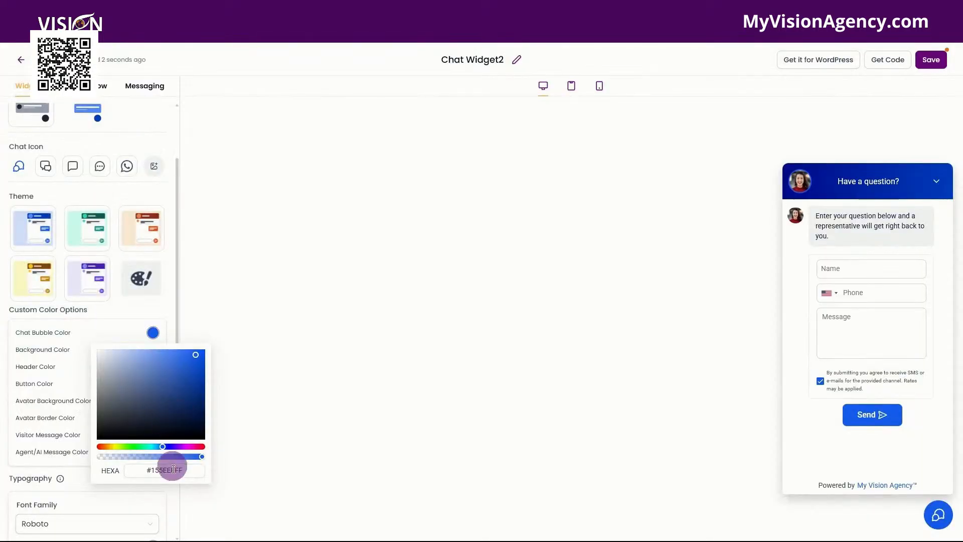
left_click(183, 467)
left_click_drag(183, 471, 143, 471)
key("ctrl+v")
left_click(141, 313)
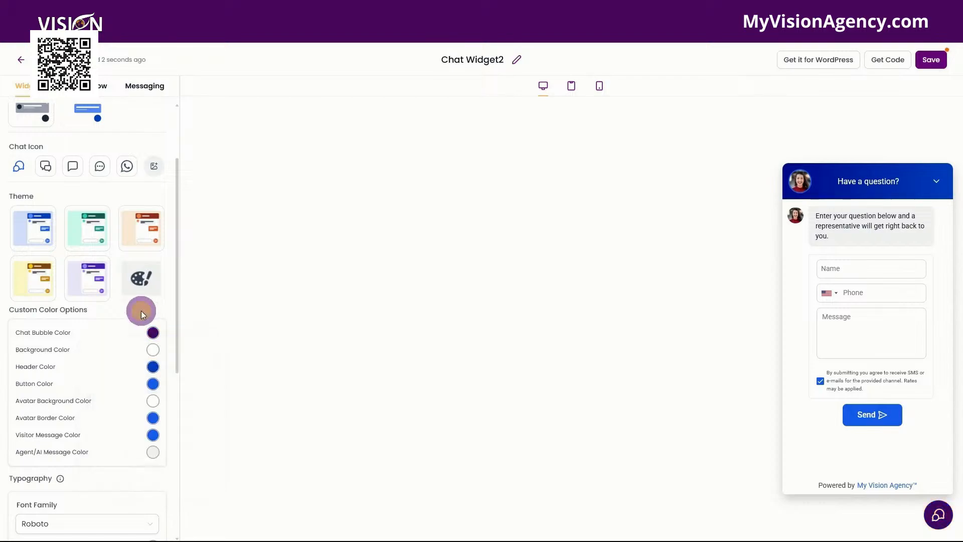
Paste #48075b as both the header colour and the button colour
left_click(153, 367)
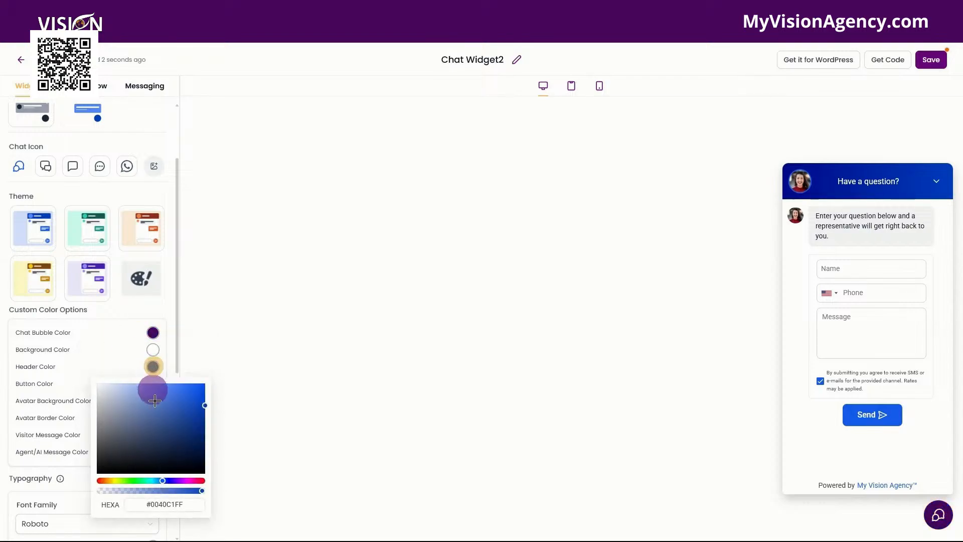
left_click_drag(184, 505, 147, 509)
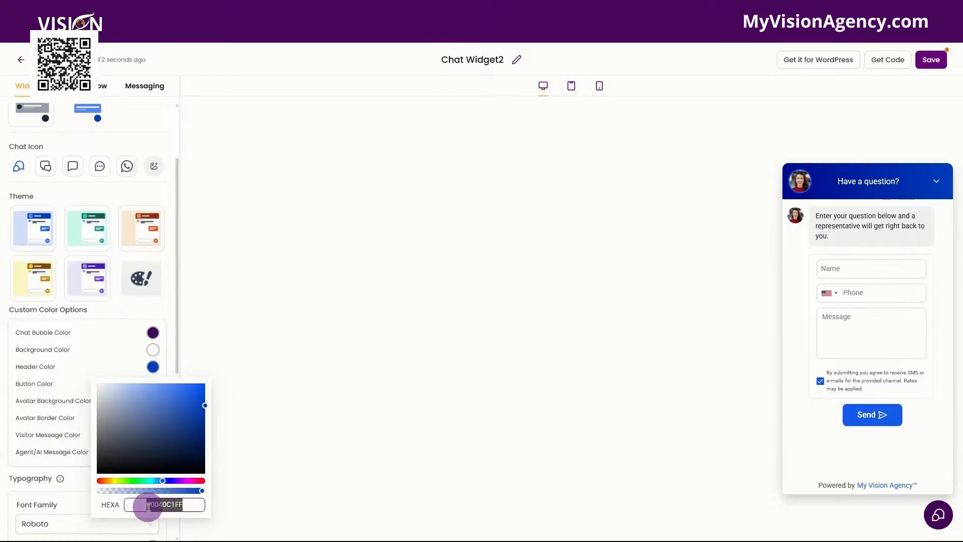
key("ctrl+v")
left_click(124, 335)
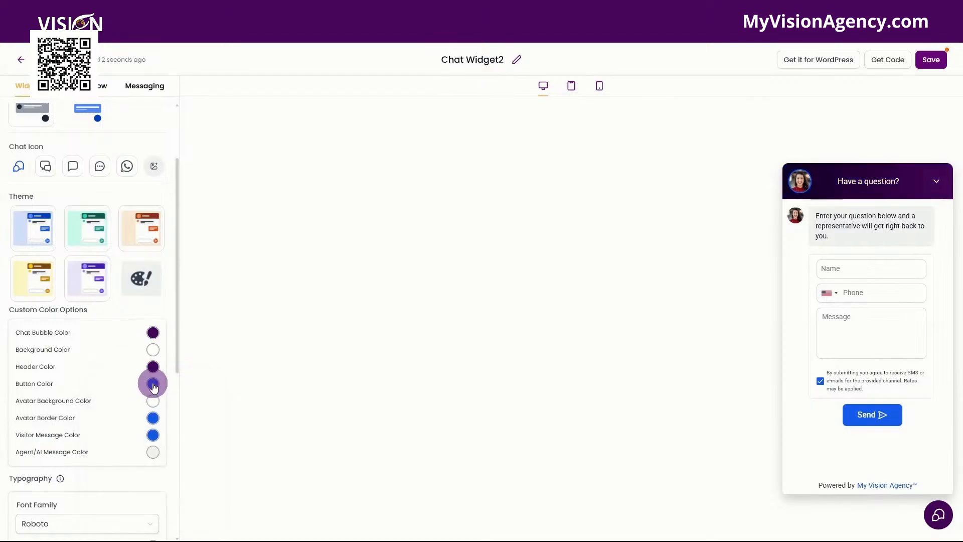
left_click(153, 384)
left_click_drag(188, 522, 143, 524)
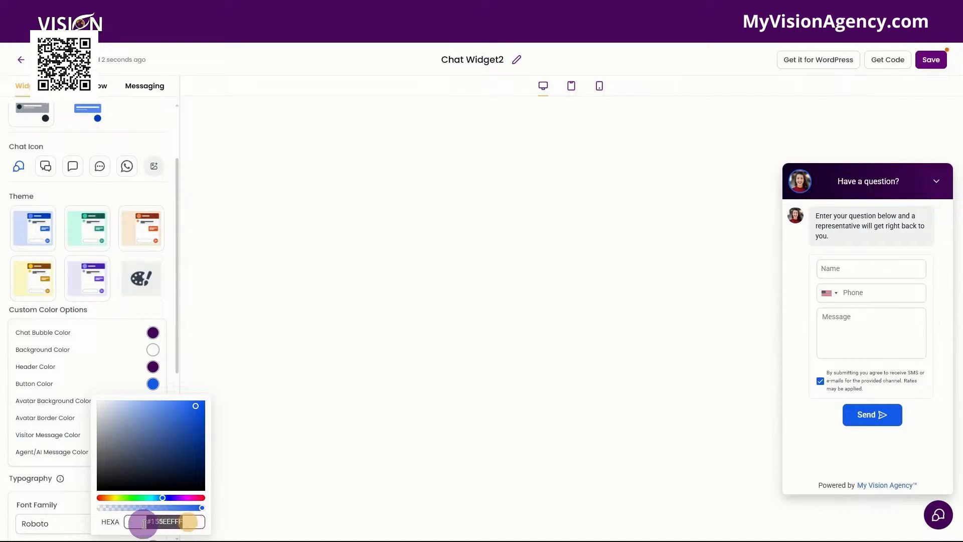
type("#48075b")
left_click(131, 303)
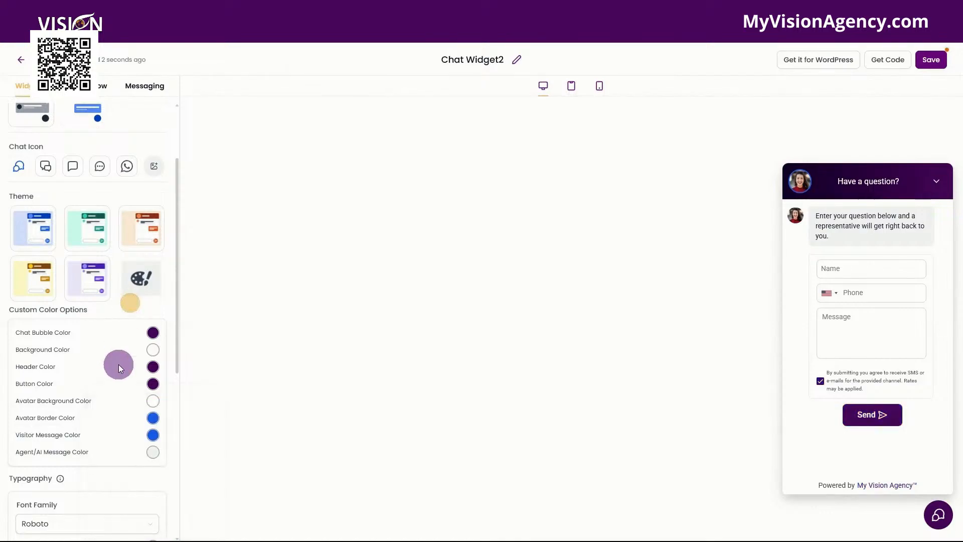
Set the avatar border colour and the visitor message colour to #48075b
scroll(119, 366, "down", 1)
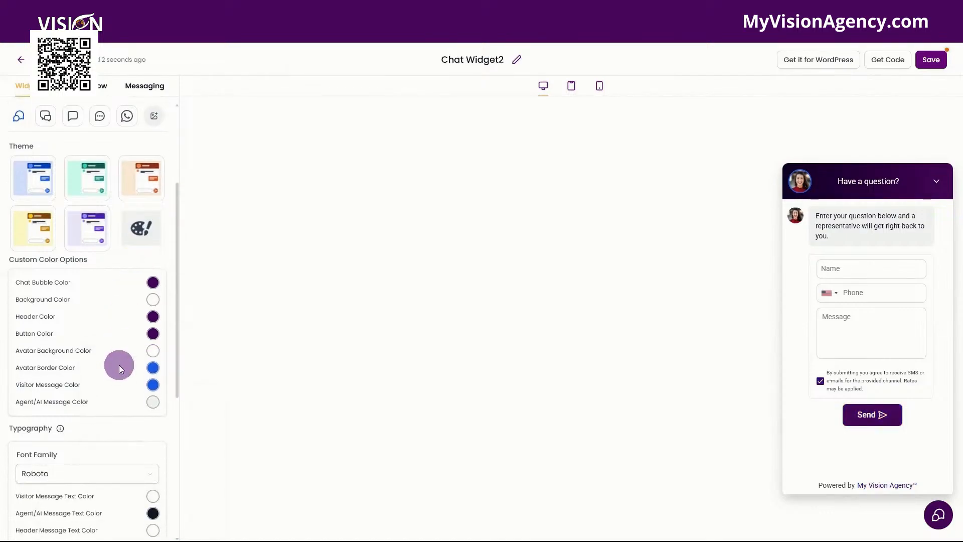
left_click(154, 370)
left_click_drag(190, 503, 147, 506)
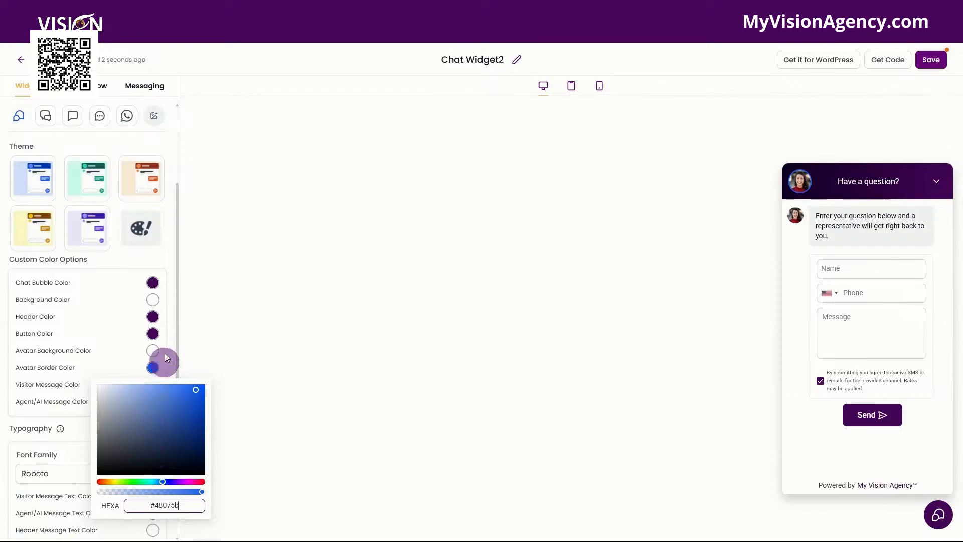
left_click(167, 326)
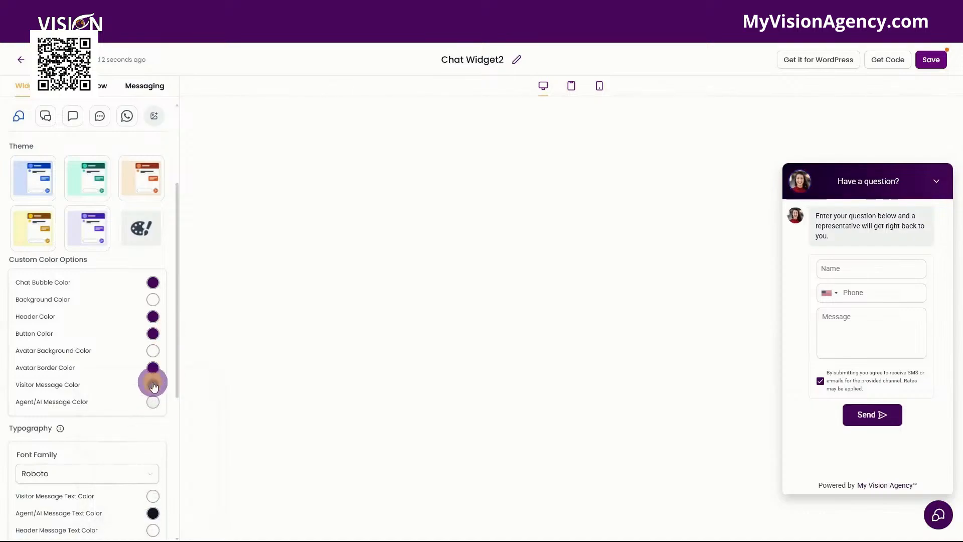
left_click(153, 386)
double_click(180, 523)
key("ctrl+v")
left_click(146, 254)
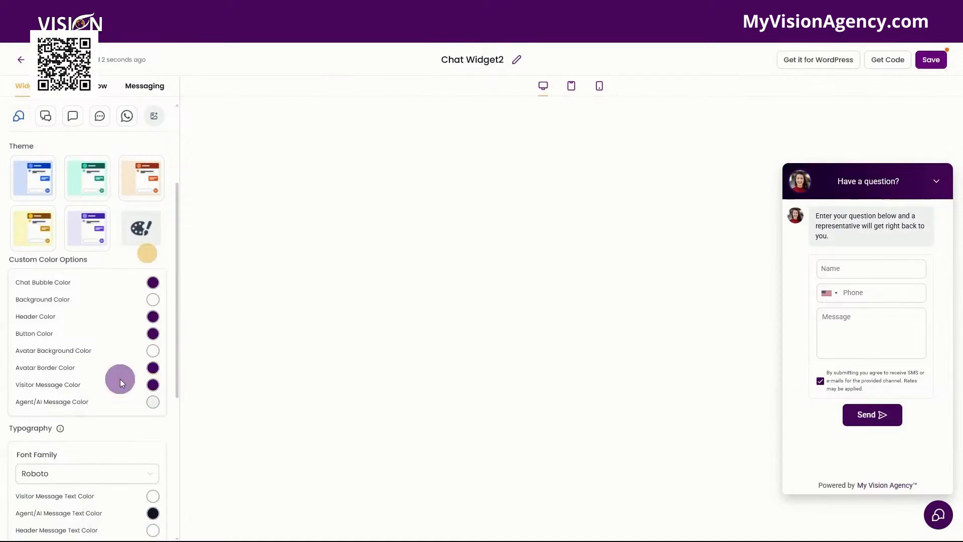
Browse the font family list, filtering for sans fonts, and keep Roboto
scroll(121, 385, "down", 2)
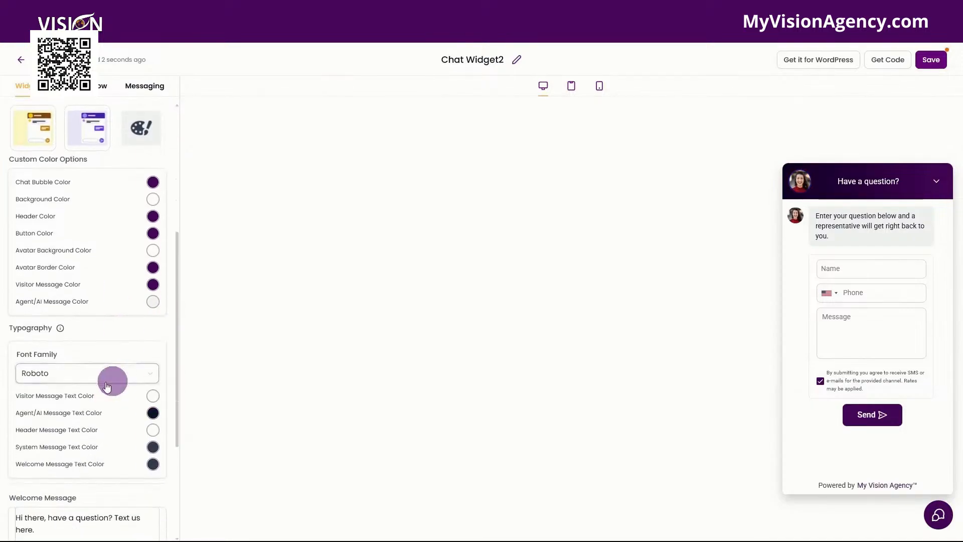
left_click(45, 374)
scroll(46, 438, "down", 15)
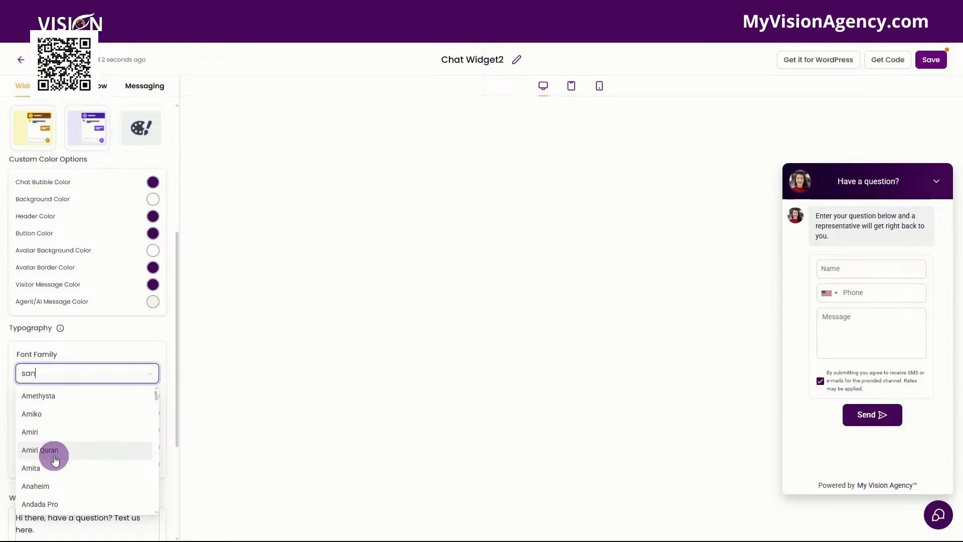
scroll(101, 464, "down", 2)
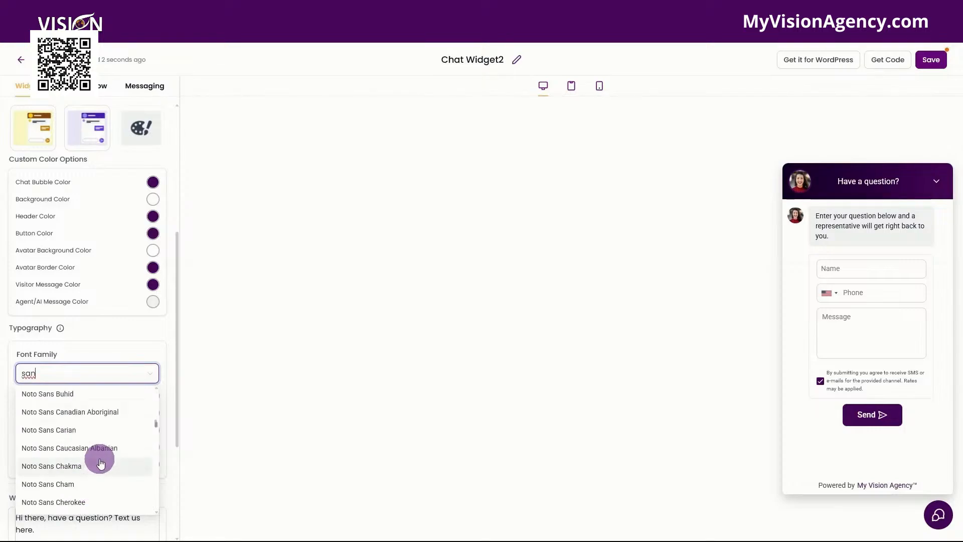
scroll(88, 452, "up", 4)
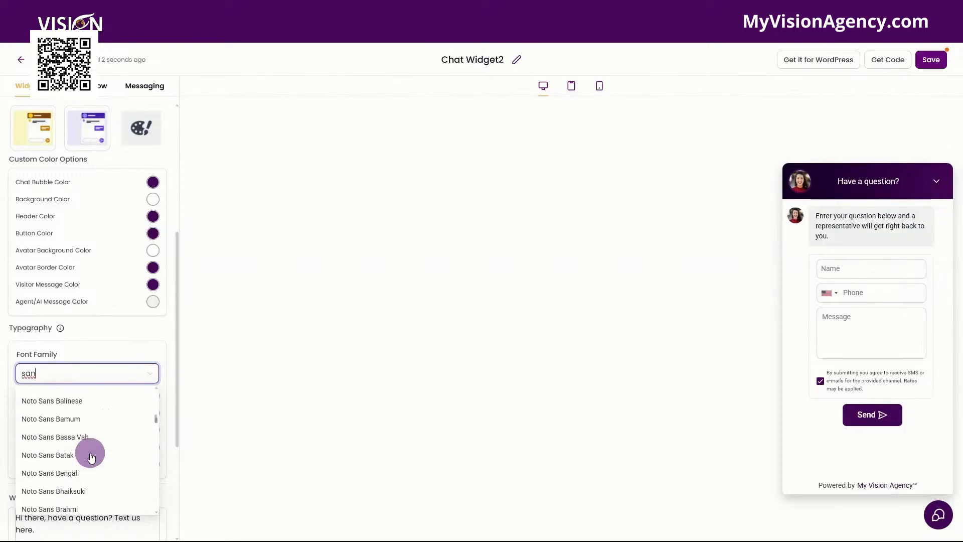
scroll(111, 440, "up", 2)
key("BackSpace")
key("BackSpace")
key("BackSpace")
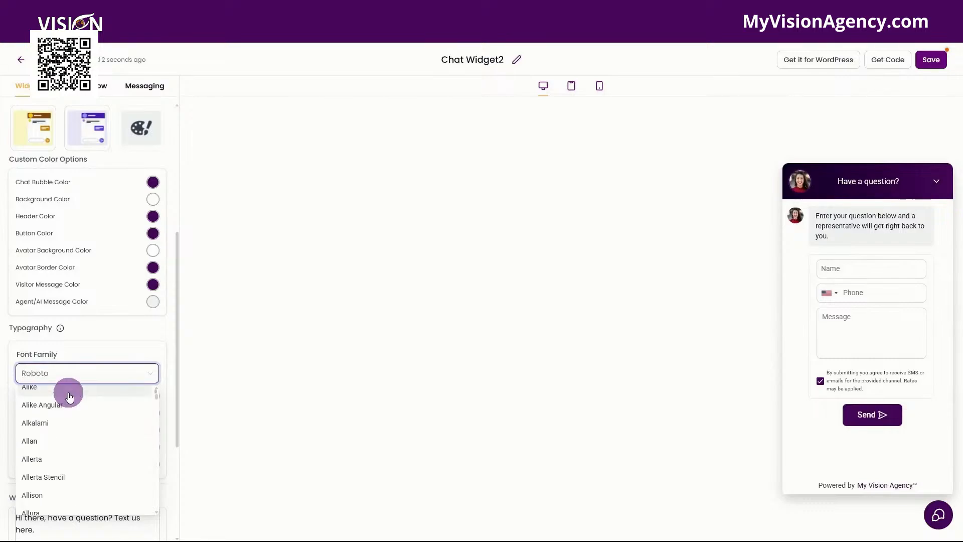
scroll(56, 412, "up", 6)
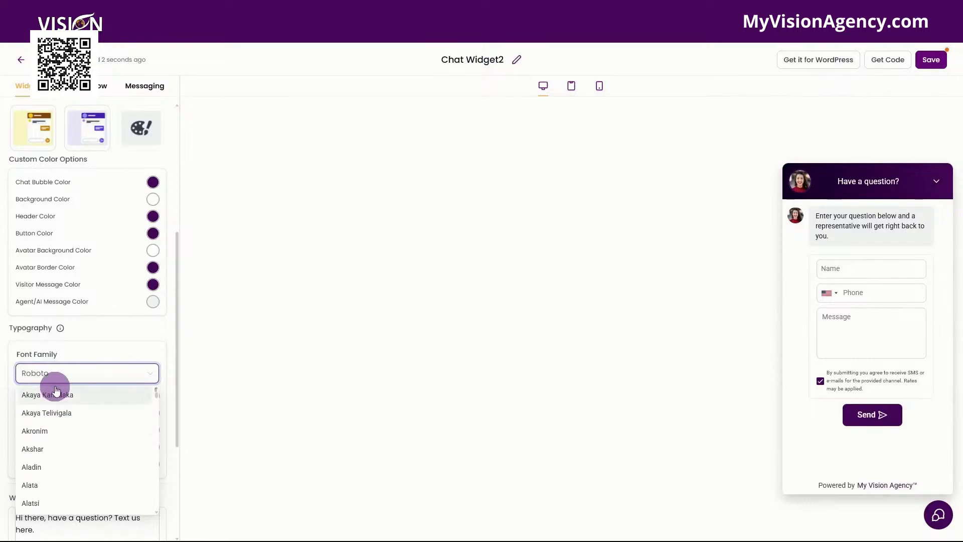
left_click(62, 382)
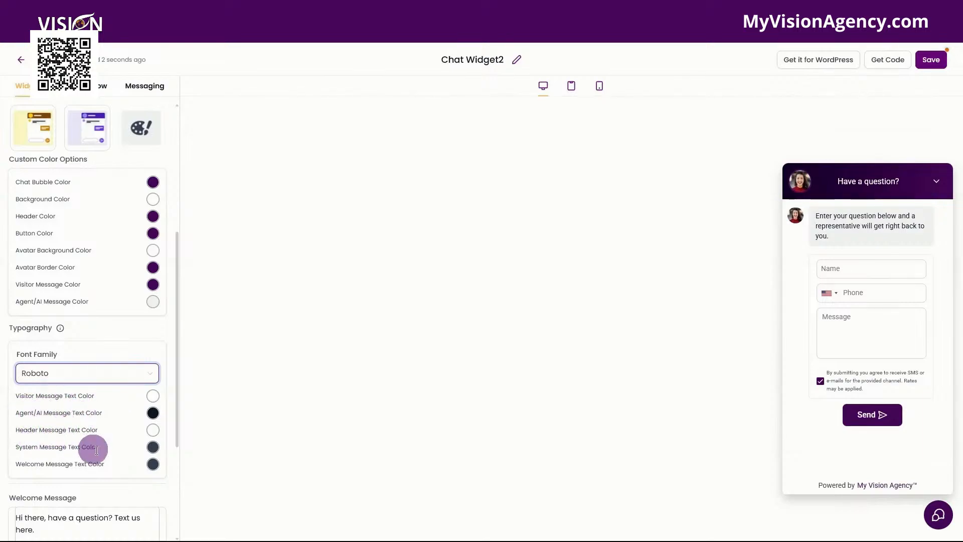
Collapse the widget preview to check the chat prompt bubble, then reopen the chat window
scroll(71, 412, "down", 2)
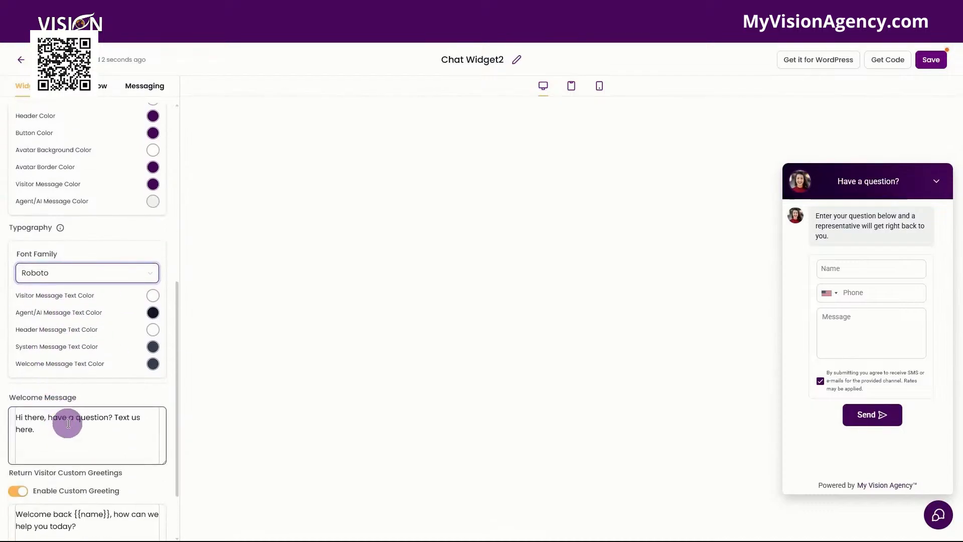
scroll(71, 435, "down", 1)
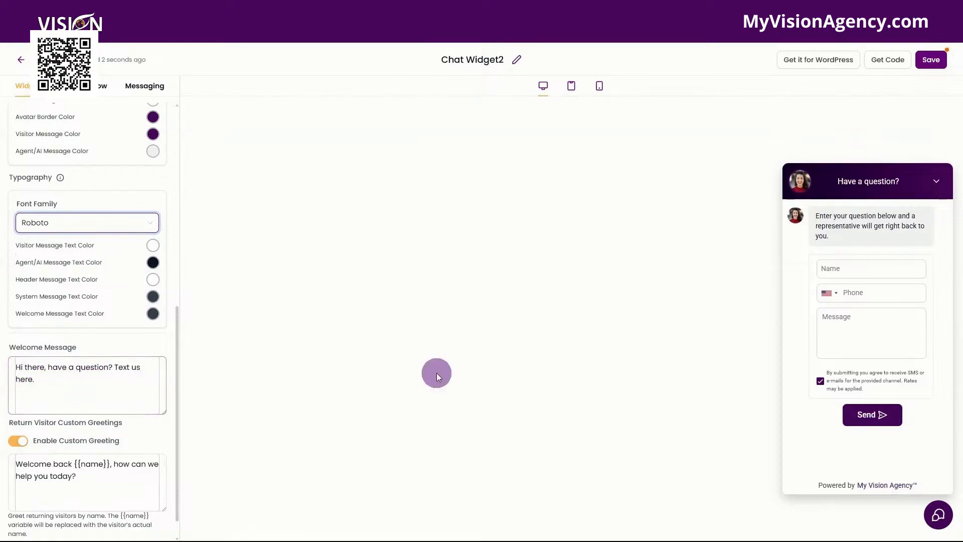
left_click(937, 187)
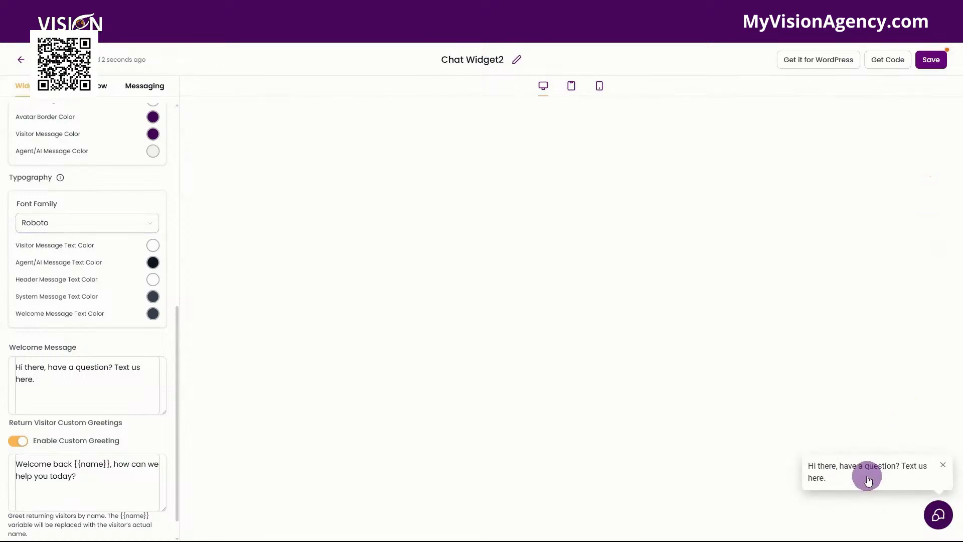
left_click(50, 385)
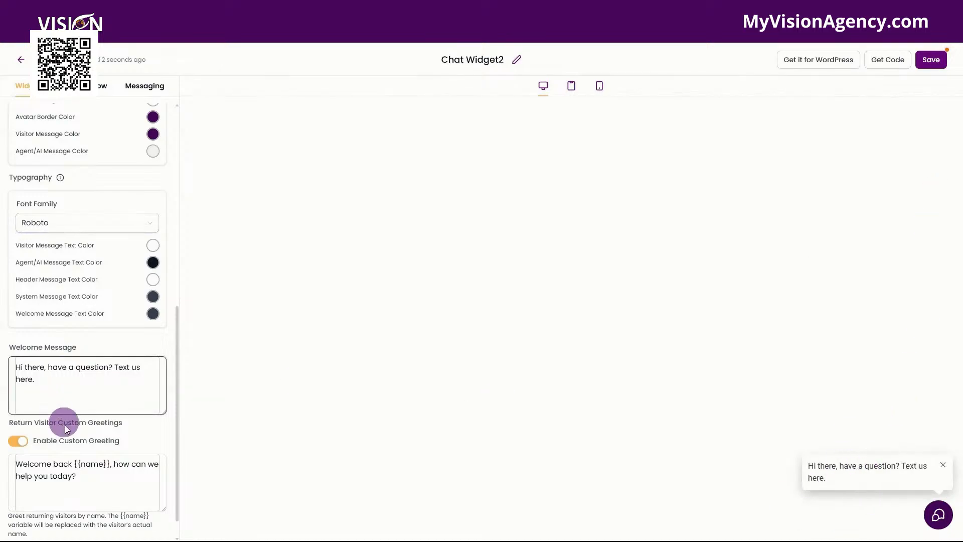
scroll(98, 442, "down", 1)
left_click(148, 441)
left_click(866, 469)
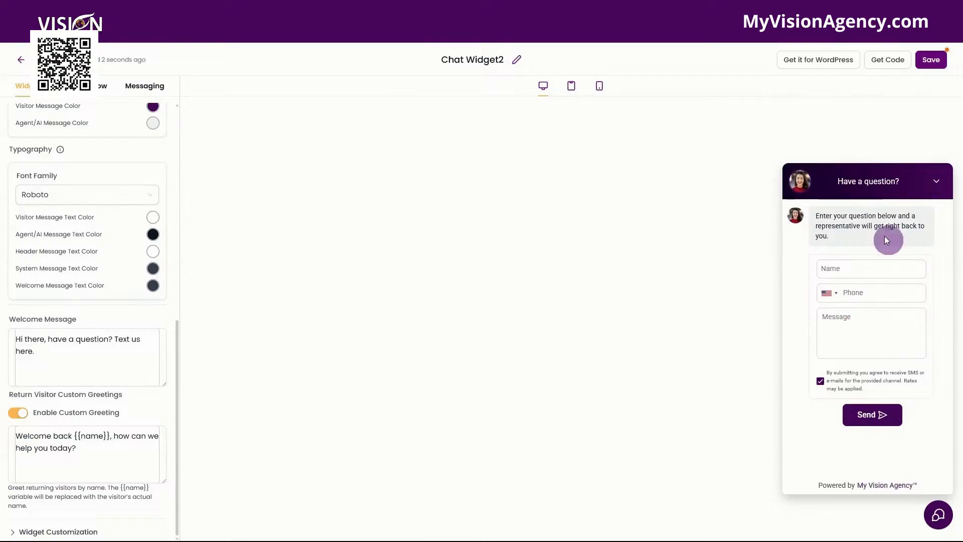
Expand Widget Customization and toggle Allow Avatar Image off and back on
left_click(54, 436)
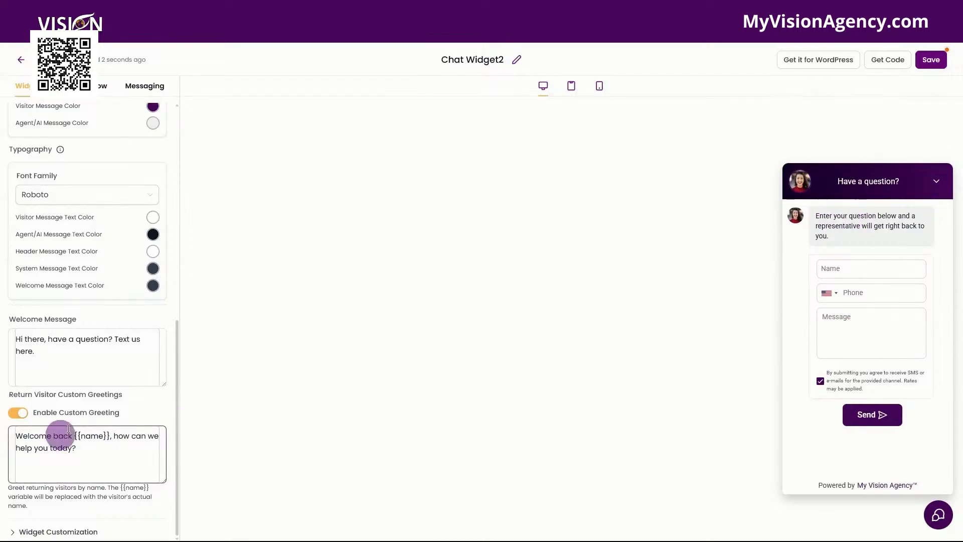
left_click(55, 531)
scroll(86, 446, "down", 5)
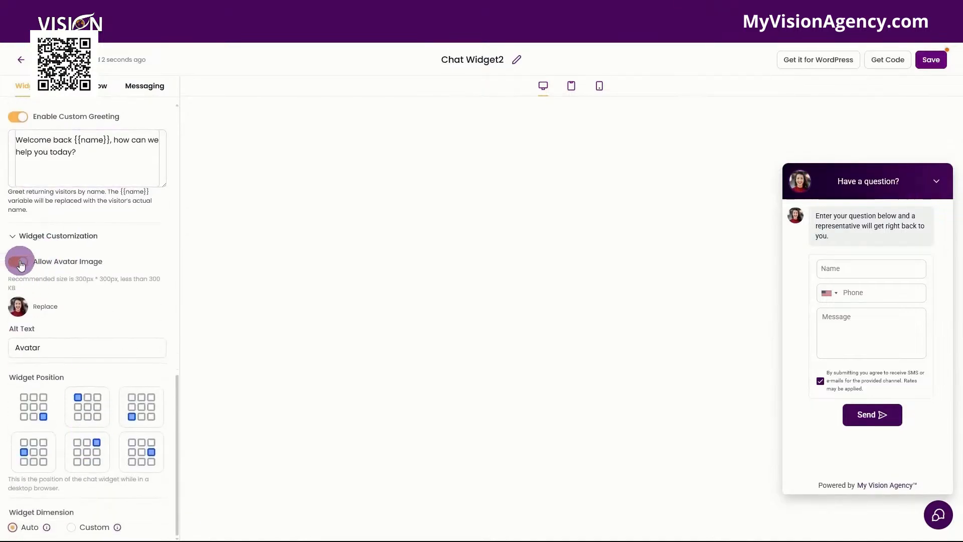
left_click(20, 263)
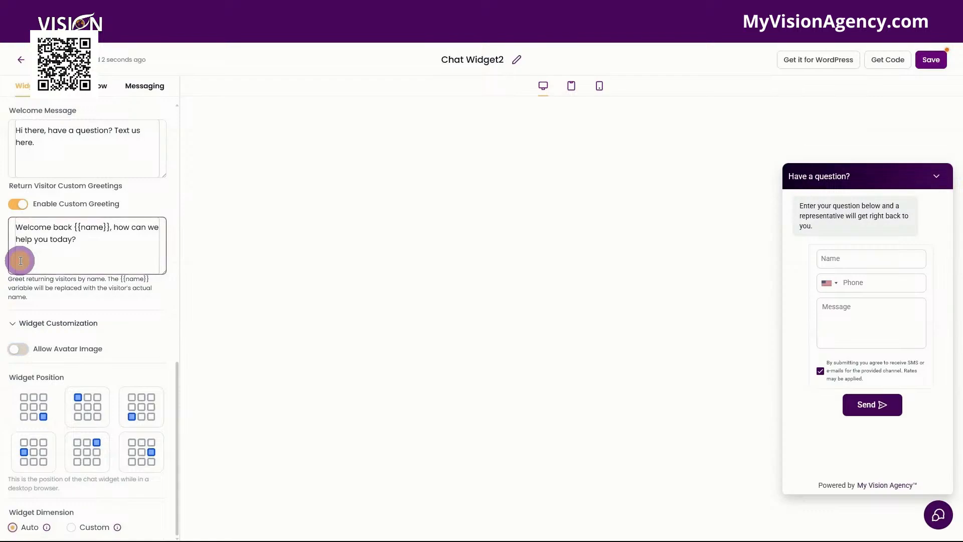
left_click(20, 349)
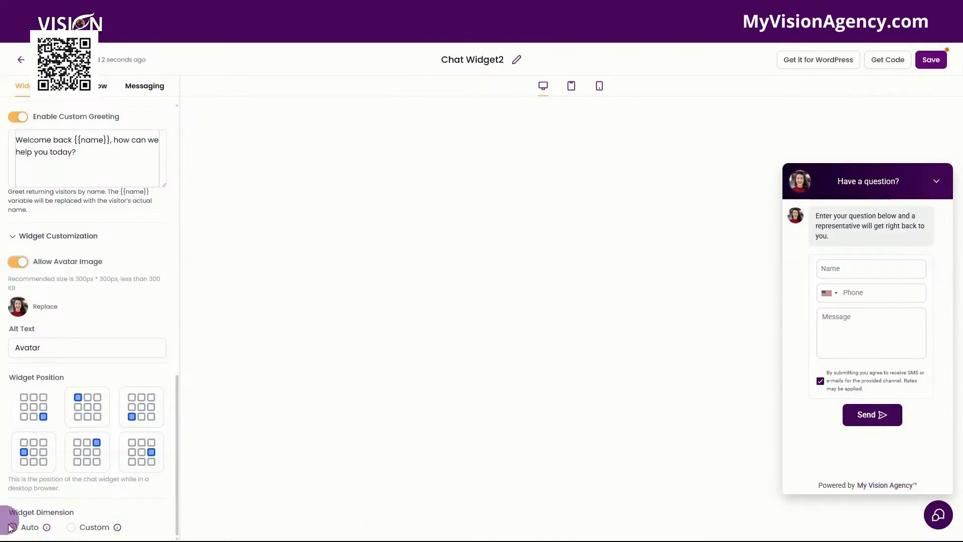
mouse_move(45, 529)
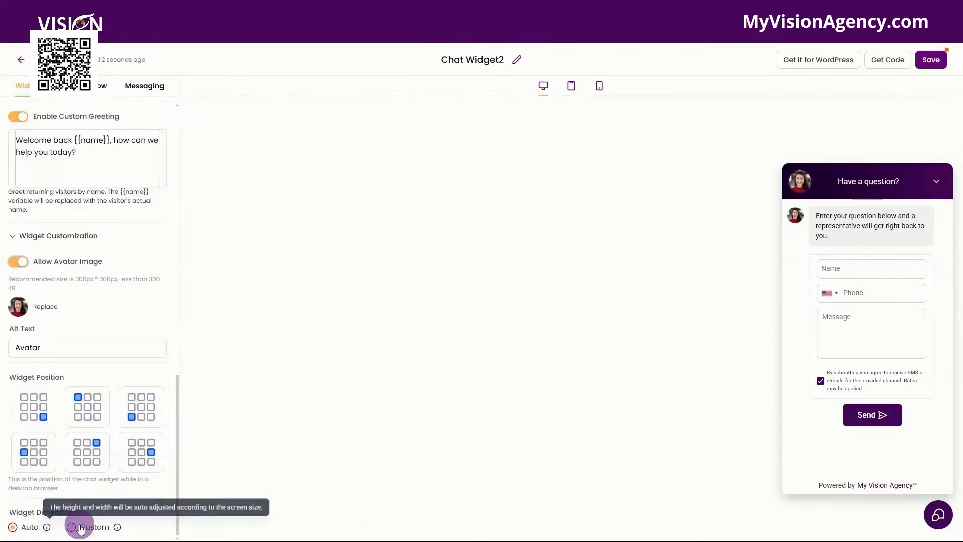
Try the Custom widget dimension and several widget positions, then restore Auto and the bottom-right position
left_click(70, 527)
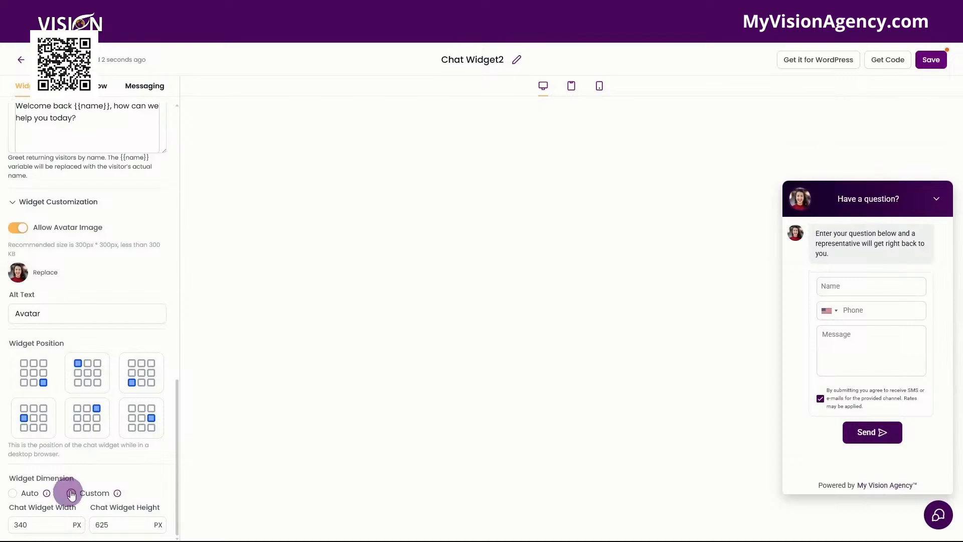
left_click(12, 493)
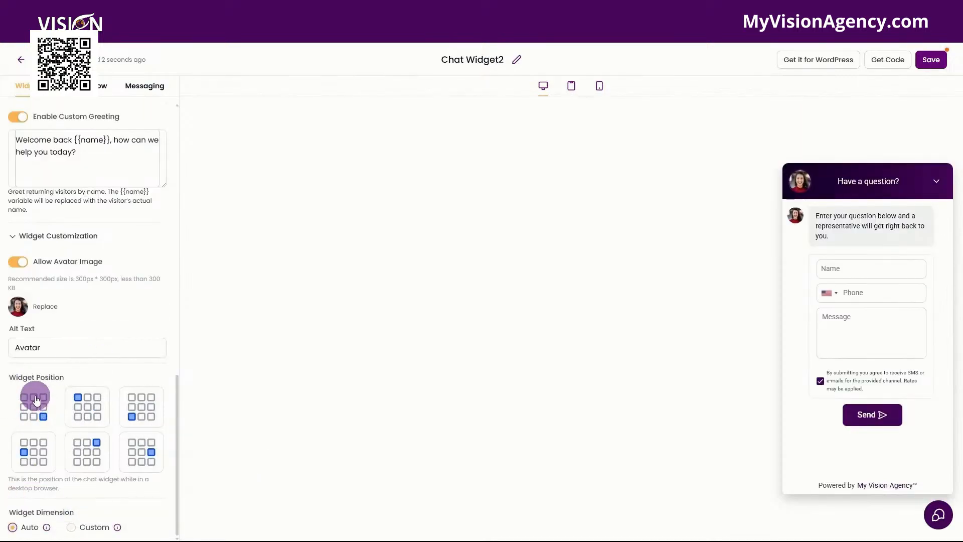
left_click(86, 413)
left_click(153, 405)
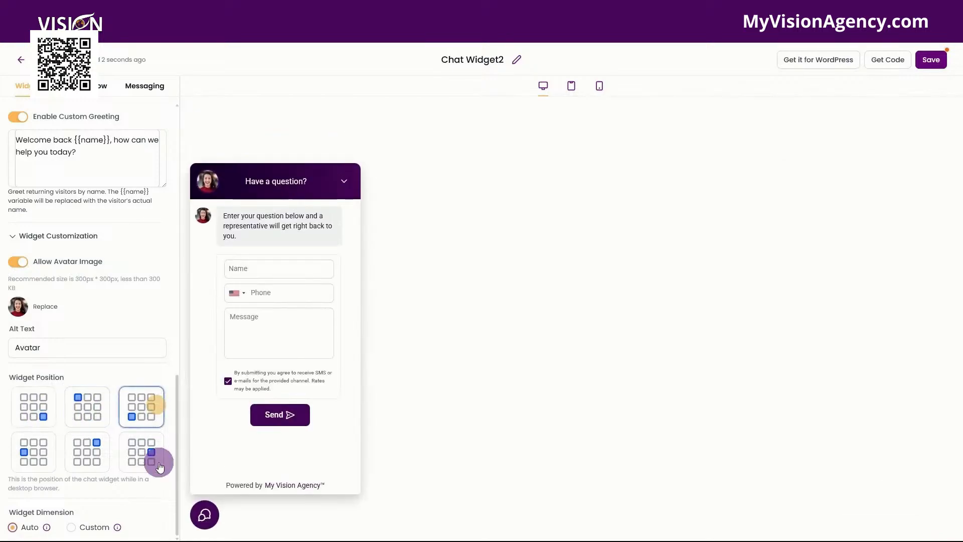
left_click(161, 466)
left_click(86, 452)
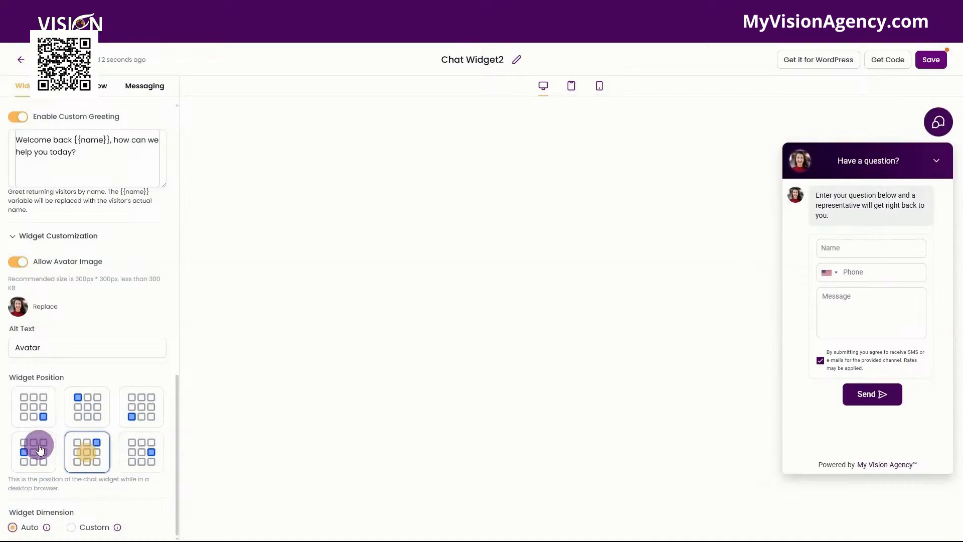
left_click(36, 449)
left_click(43, 406)
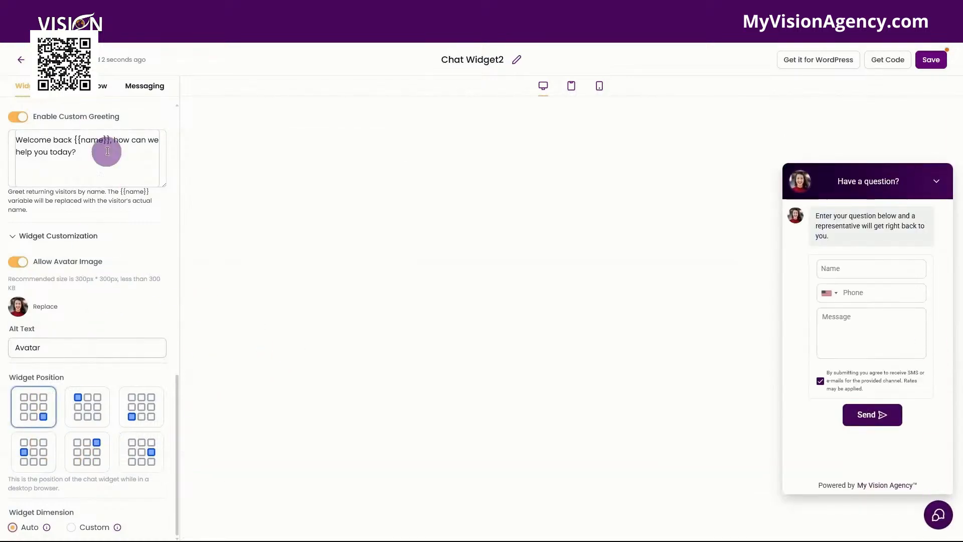
In the chat window's Title & Intro, add Email and 'Are you a current GoHighLevel customer?' to the contact form options
left_click(78, 87)
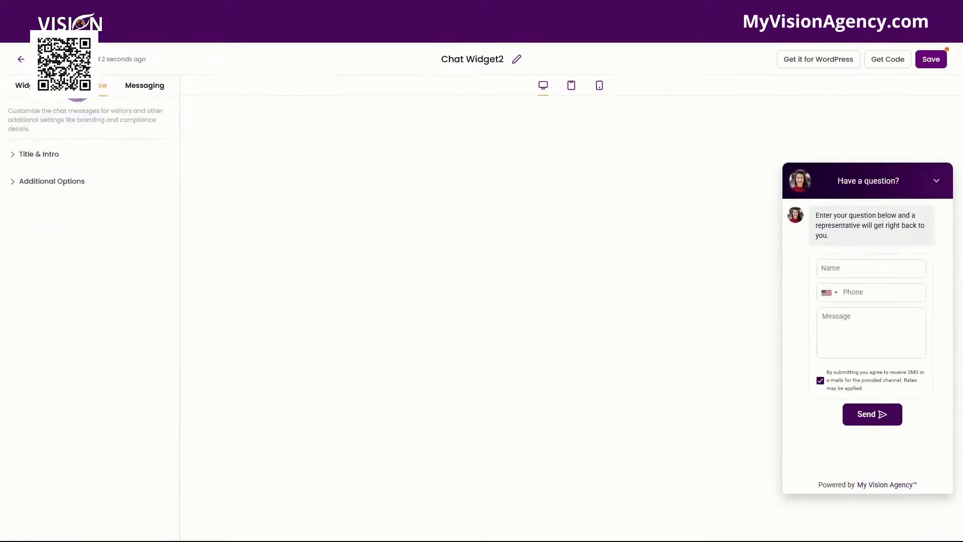
left_click(101, 87)
left_click(50, 156)
left_click(43, 190)
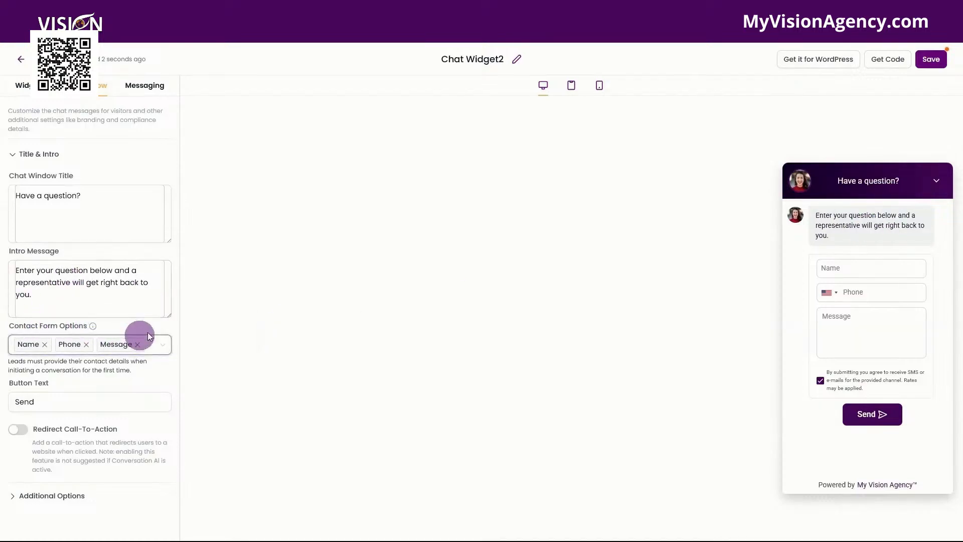
left_click(165, 343)
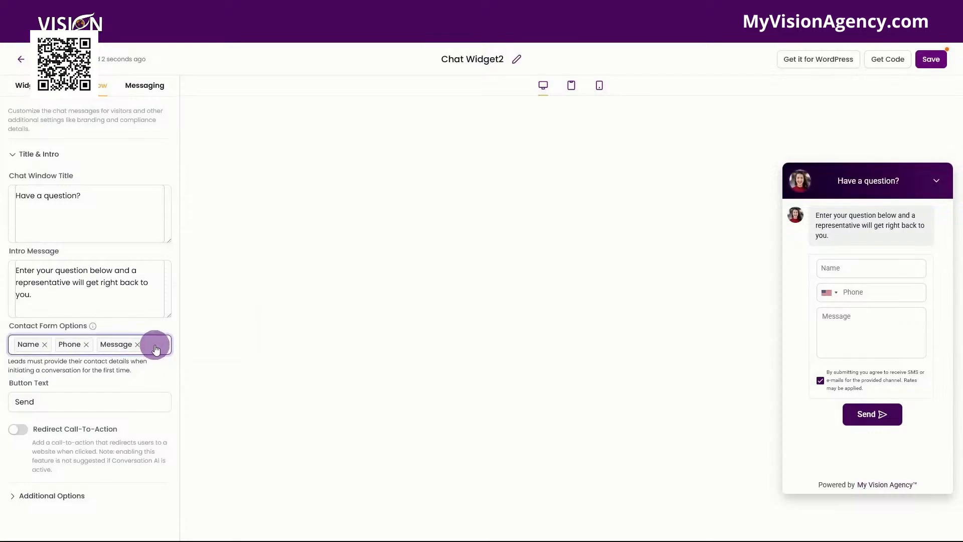
mouse_move(92, 327)
left_click(160, 353)
left_click(54, 400)
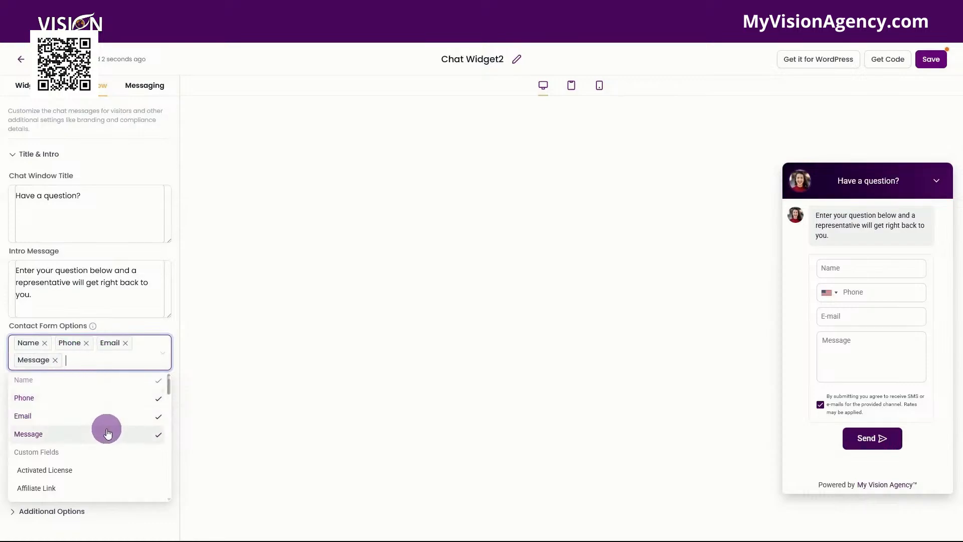
scroll(103, 432, "down", 1)
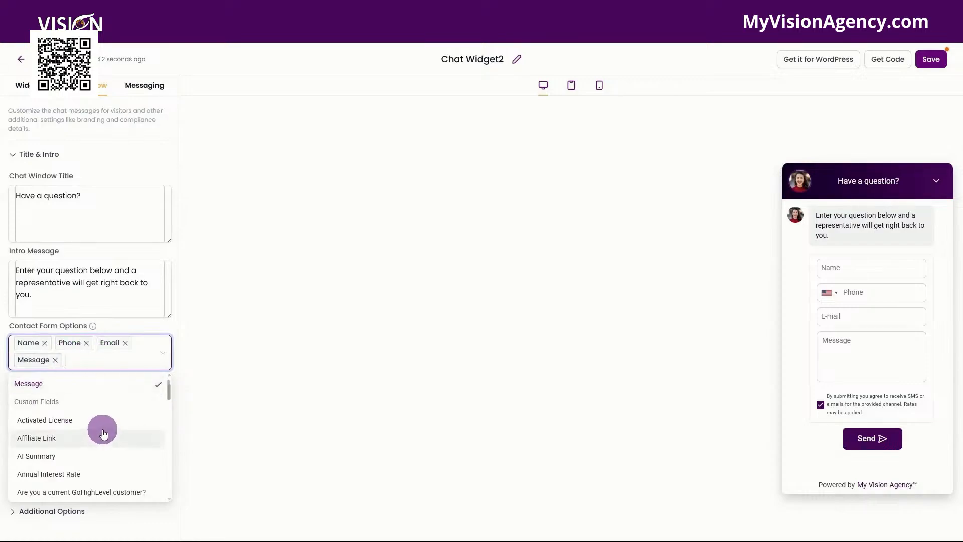
scroll(102, 434, "down", 1)
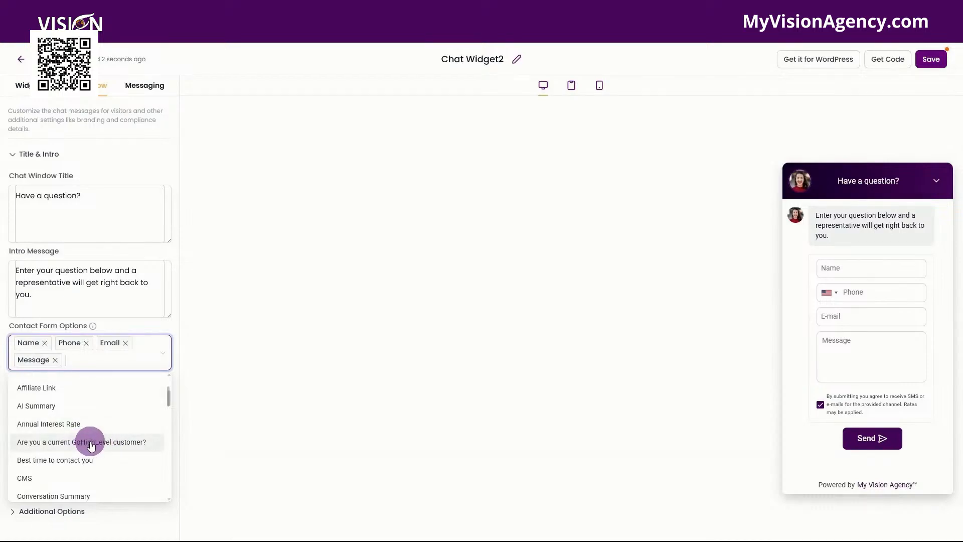
left_click(91, 444)
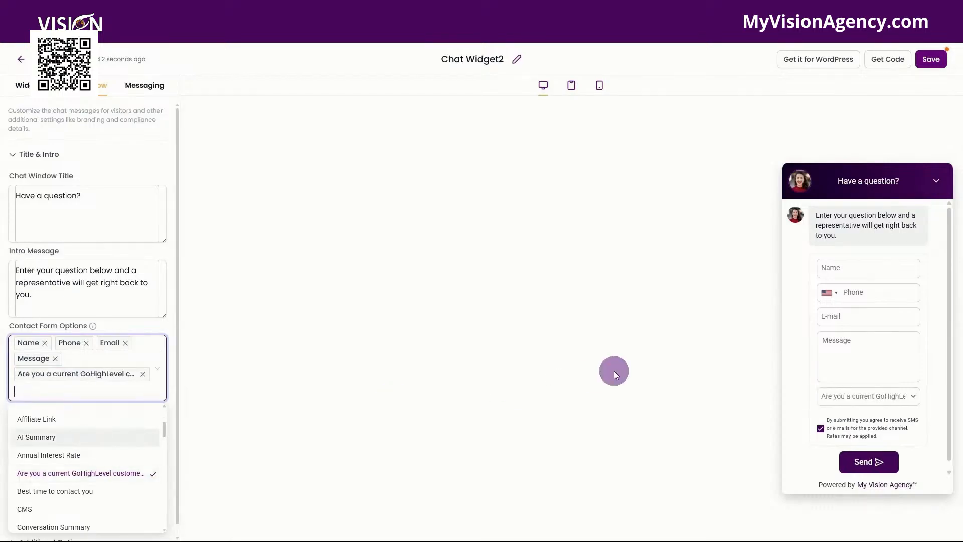
Test the new customer question's dropdown in the widget preview by choosing Yes, No and Yes
left_click(881, 397)
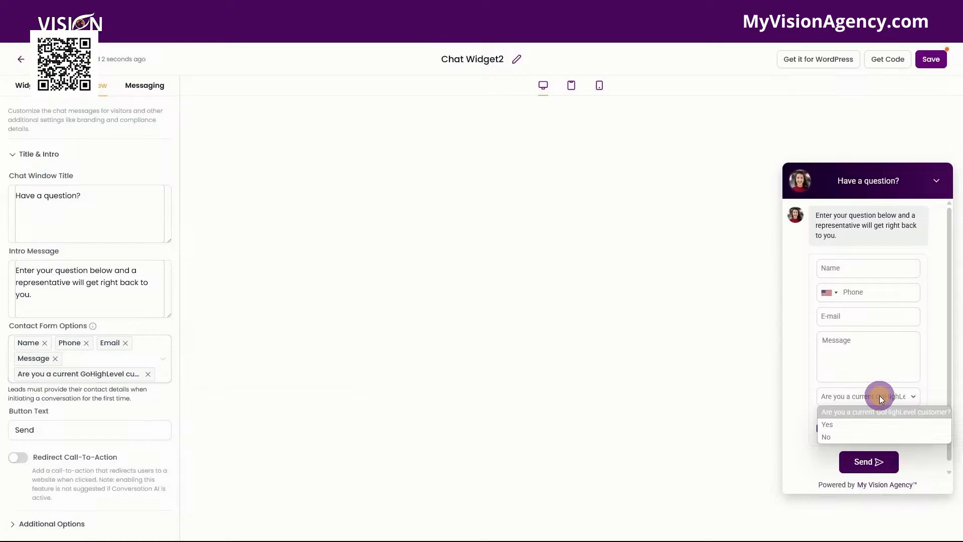
left_click(834, 424)
left_click(833, 396)
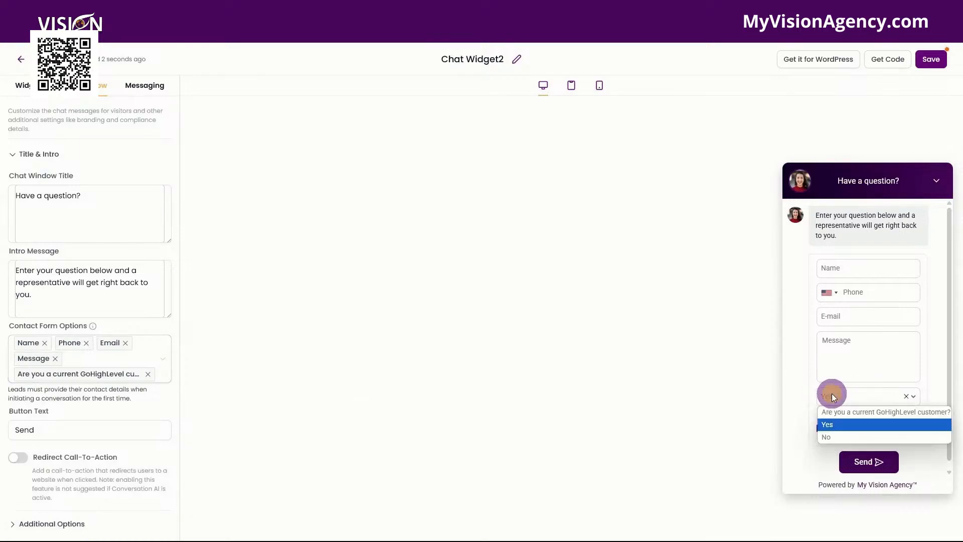
left_click(832, 436)
left_click(839, 396)
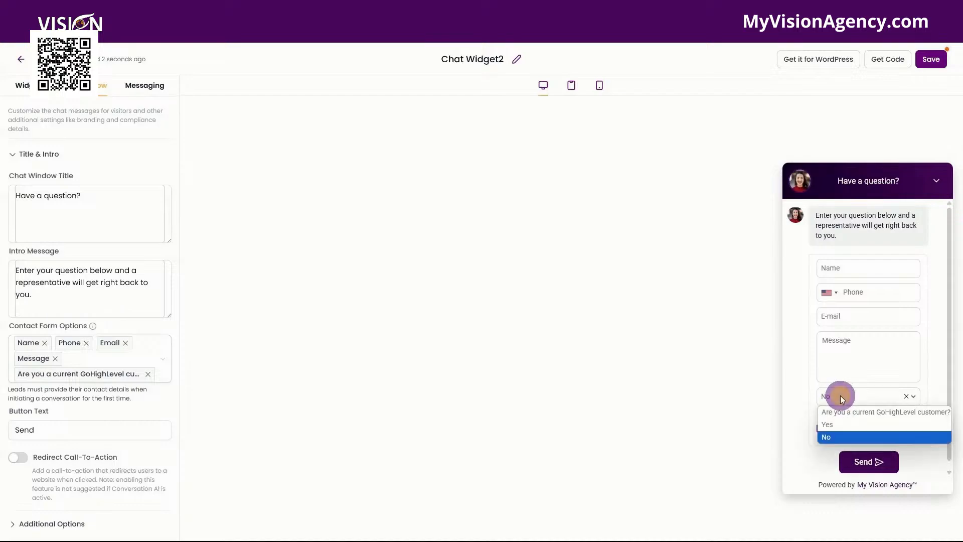
left_click(843, 425)
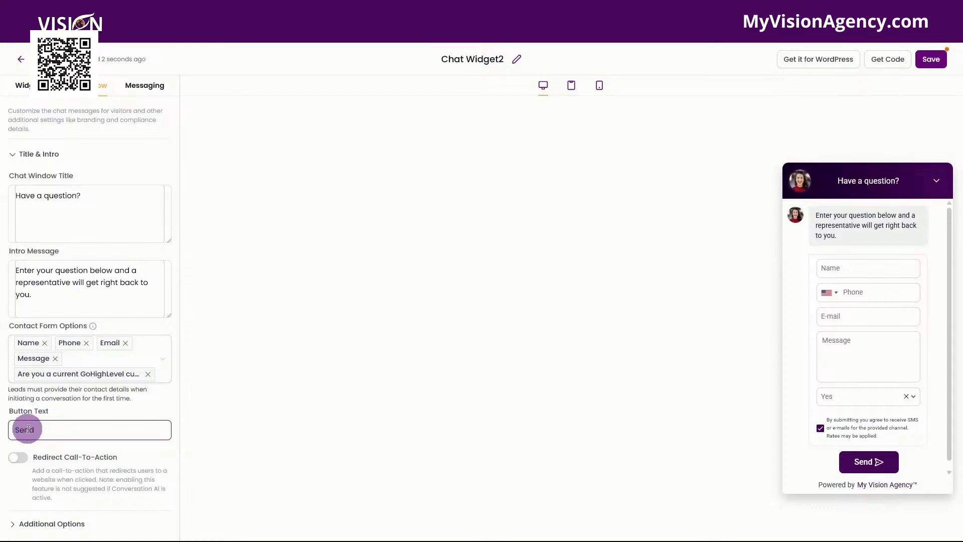
left_click(20, 462)
scroll(97, 456, "down", 2)
left_click(15, 432)
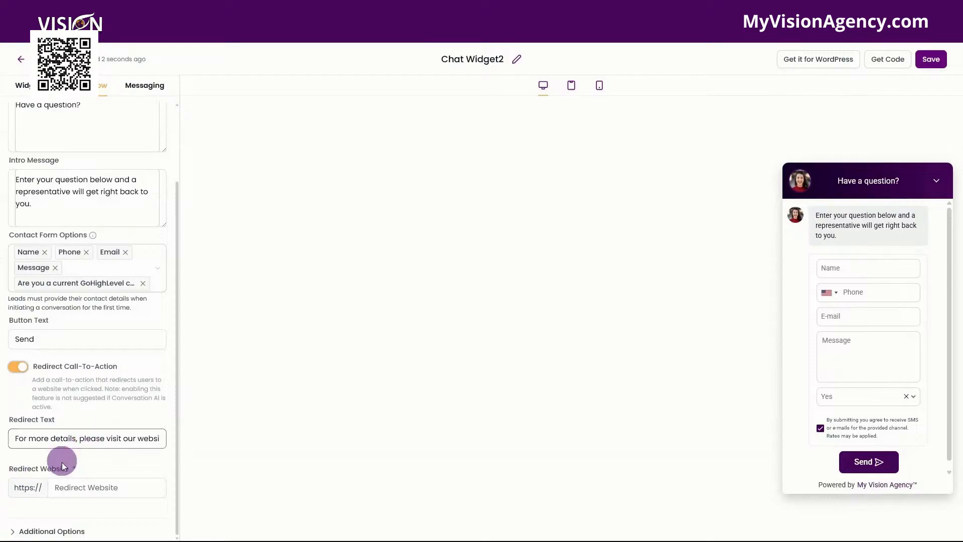
left_click(81, 484)
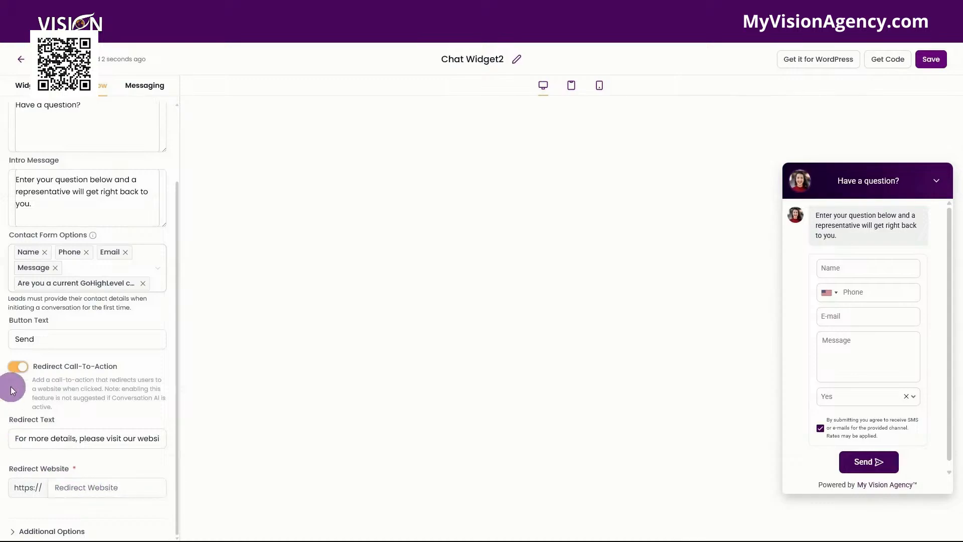
left_click(16, 368)
Expand Additional Options and review the agency branding and HIPAA consent settings
left_click(55, 523)
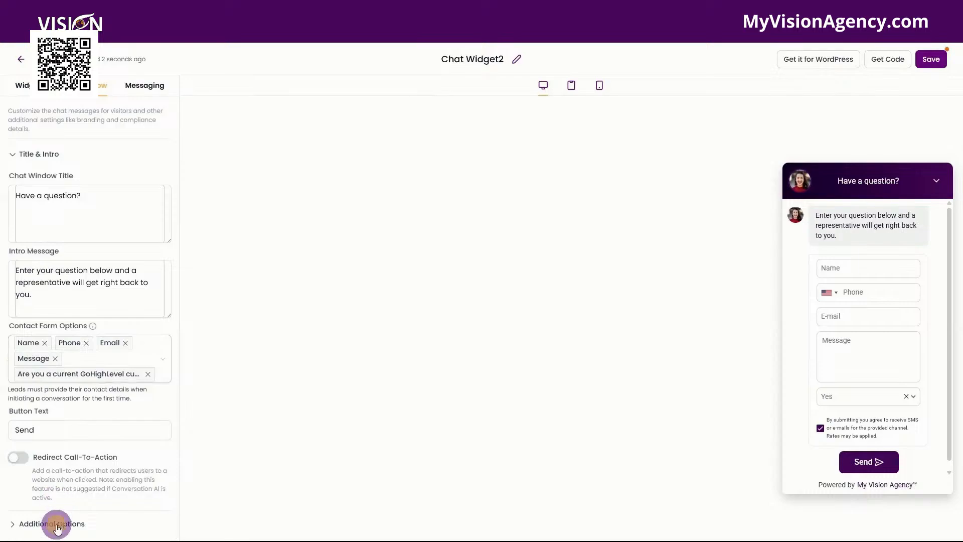
scroll(86, 444, "down", 6)
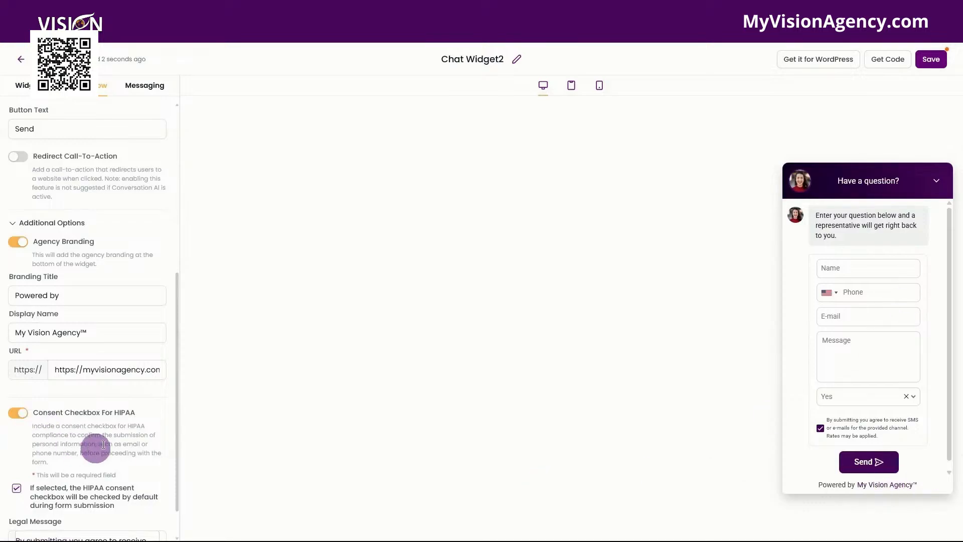
scroll(32, 402, "down", 1)
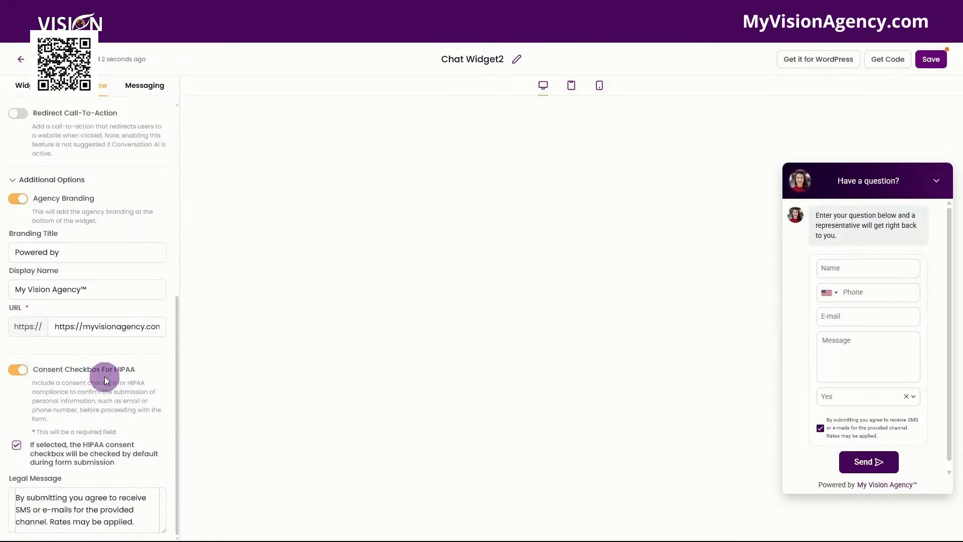
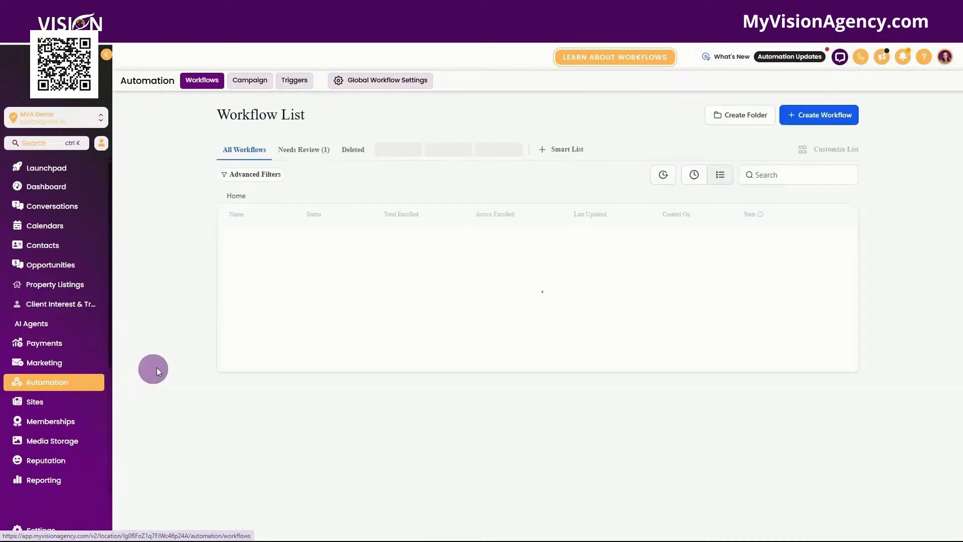
Create a new workflow from scratch and open its trigger selection
left_click(812, 122)
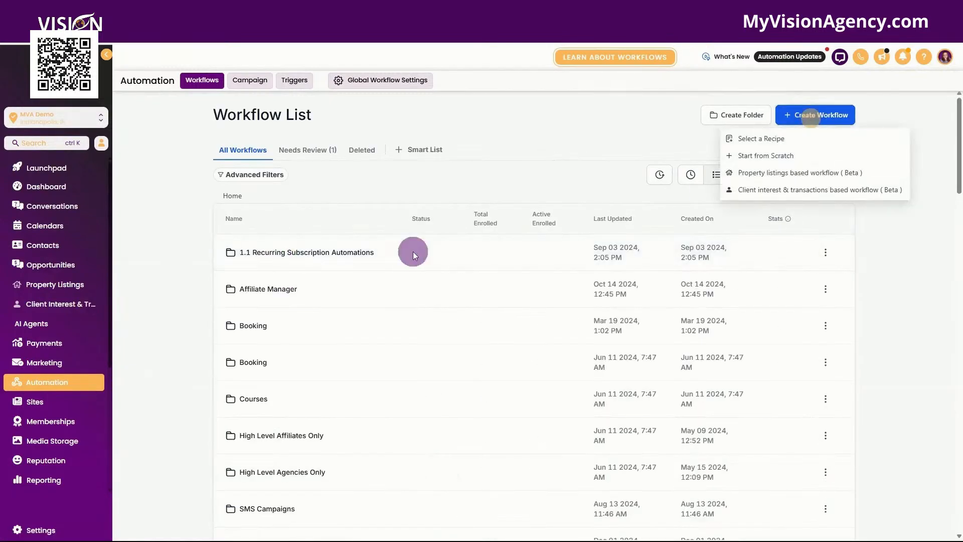
left_click(746, 154)
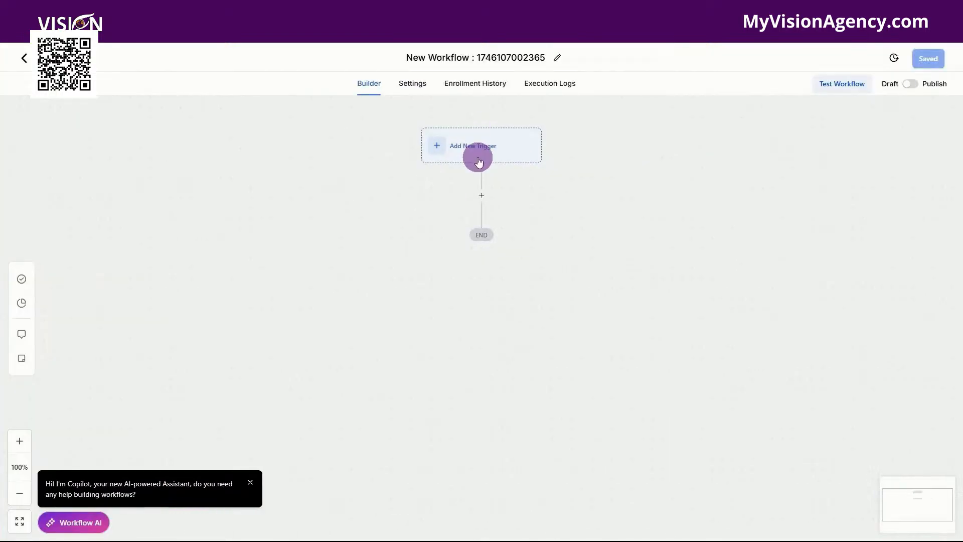
left_click(479, 161)
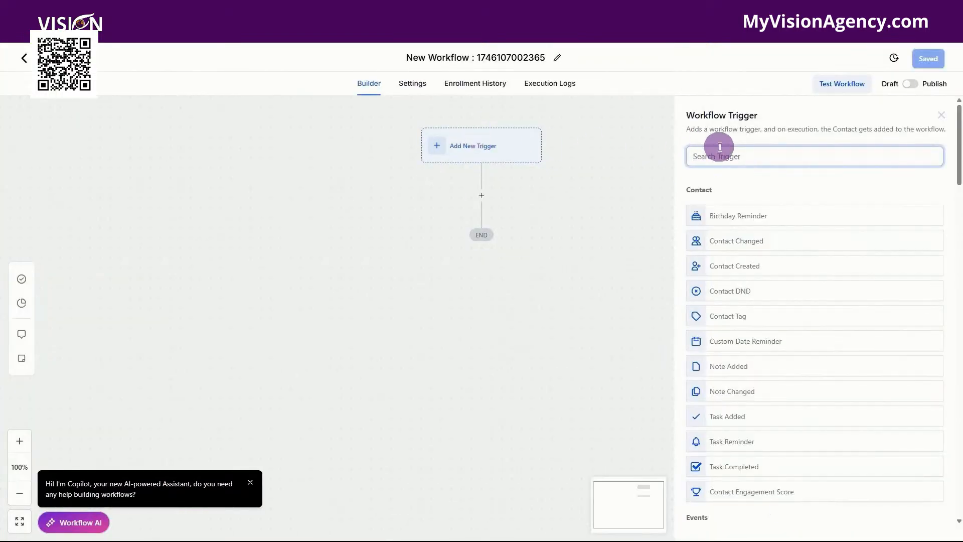
Set the workflow trigger to Customer Replied, filtered to the Chat Widget reply channel, and save the trigger
type("cust")
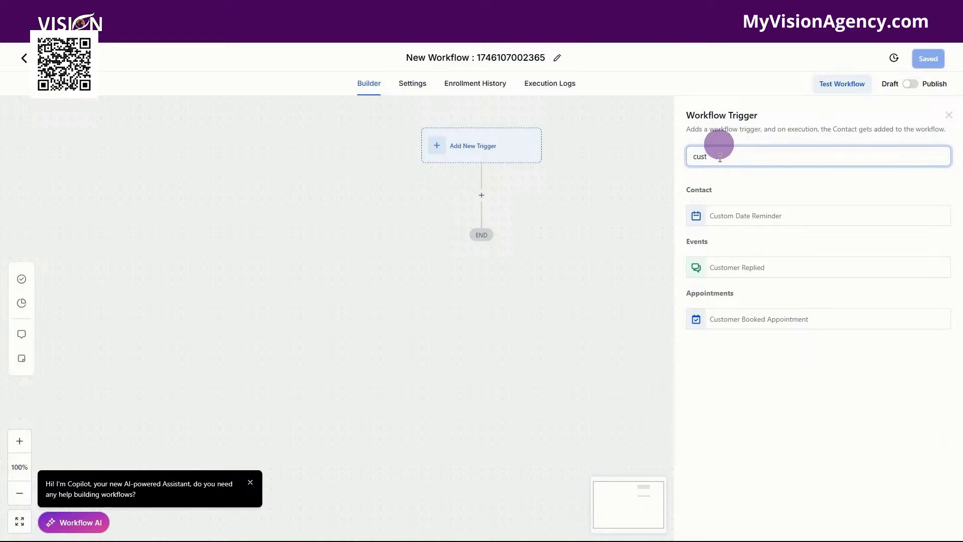
left_click(729, 268)
left_click(562, 399)
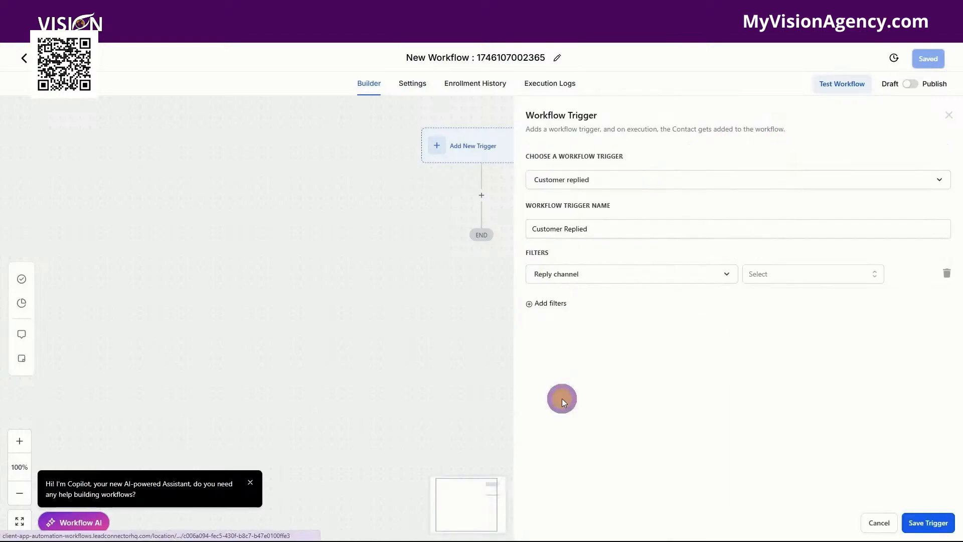
left_click(780, 267)
left_click(770, 338)
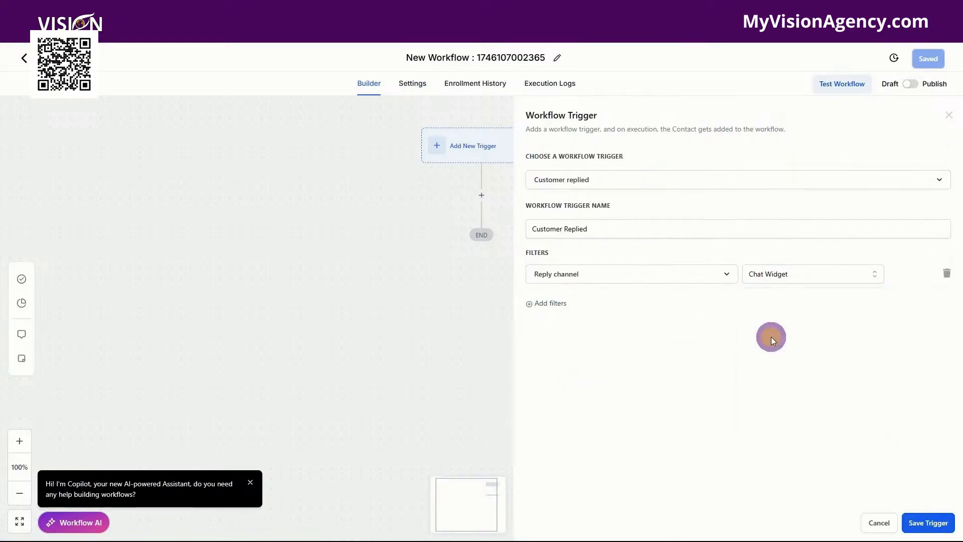
left_click(927, 522)
left_click(484, 221)
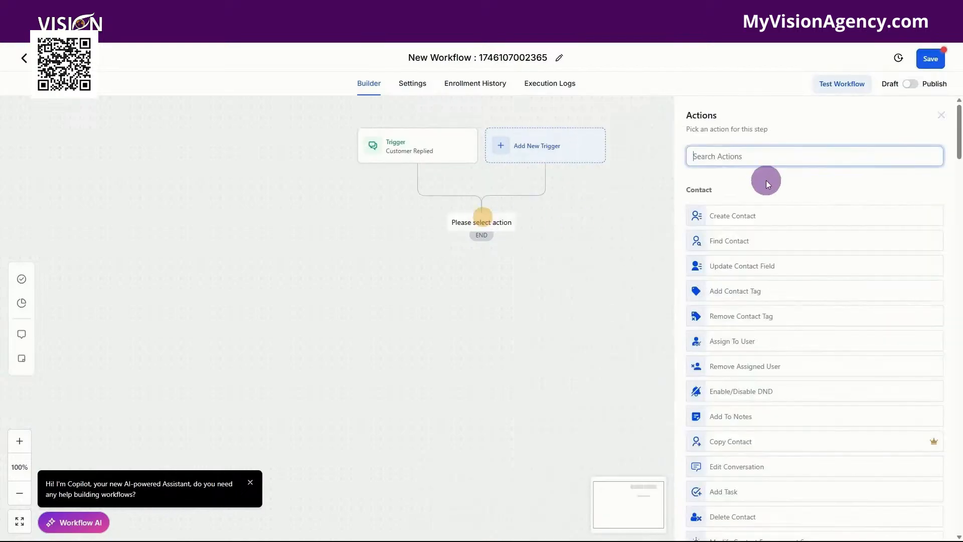
type("email")
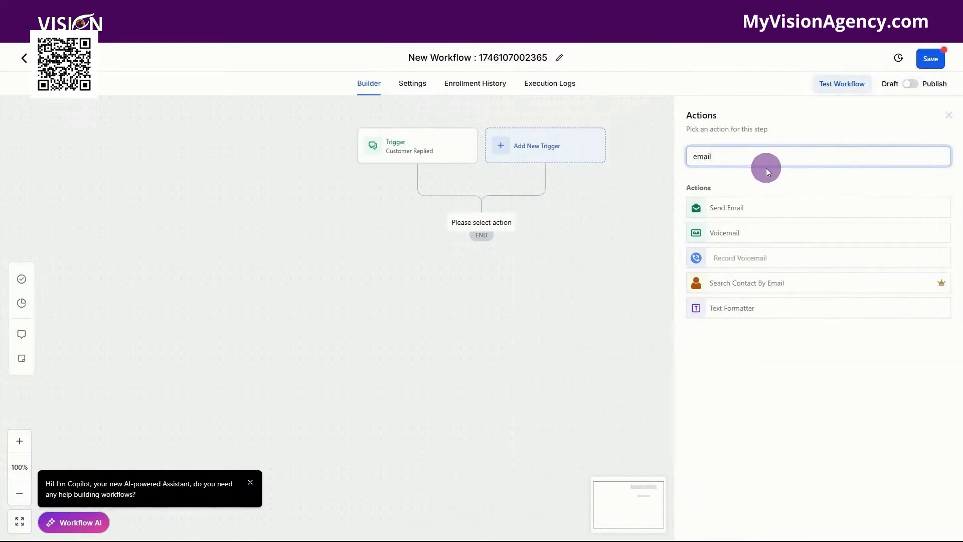
left_click(753, 206)
scroll(799, 333, "down", 3)
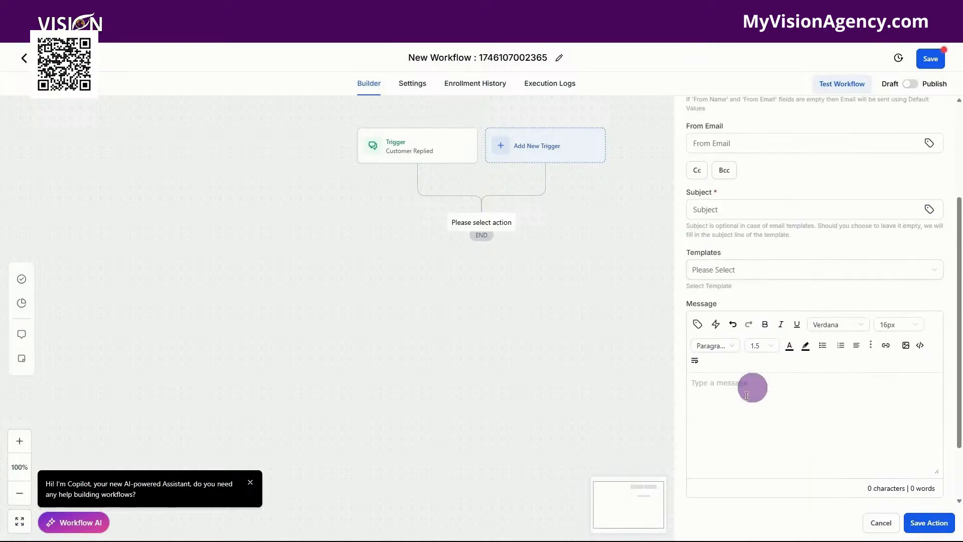
left_click(876, 523)
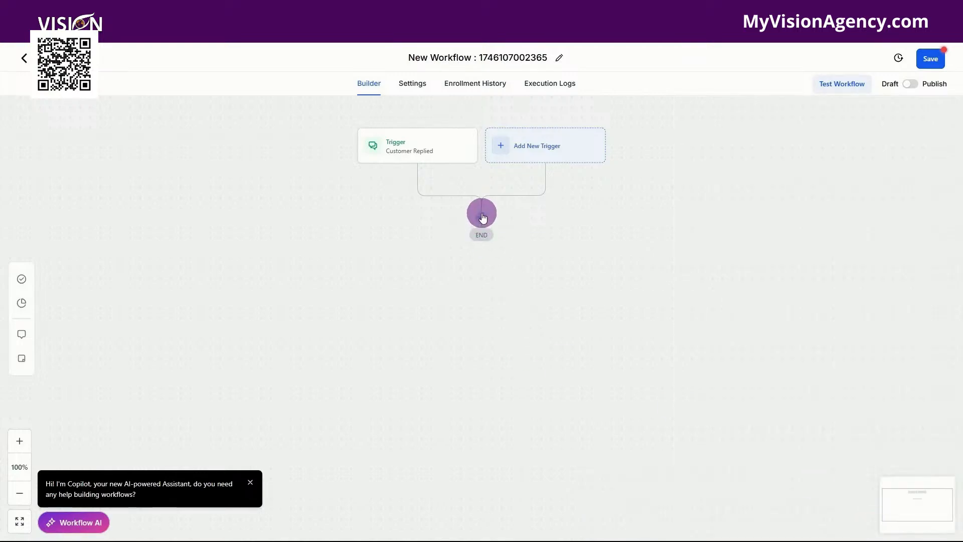
Add an If / Else condition action and name its branch 'Are they a GHLCustomer?'
left_click(482, 218)
type("if")
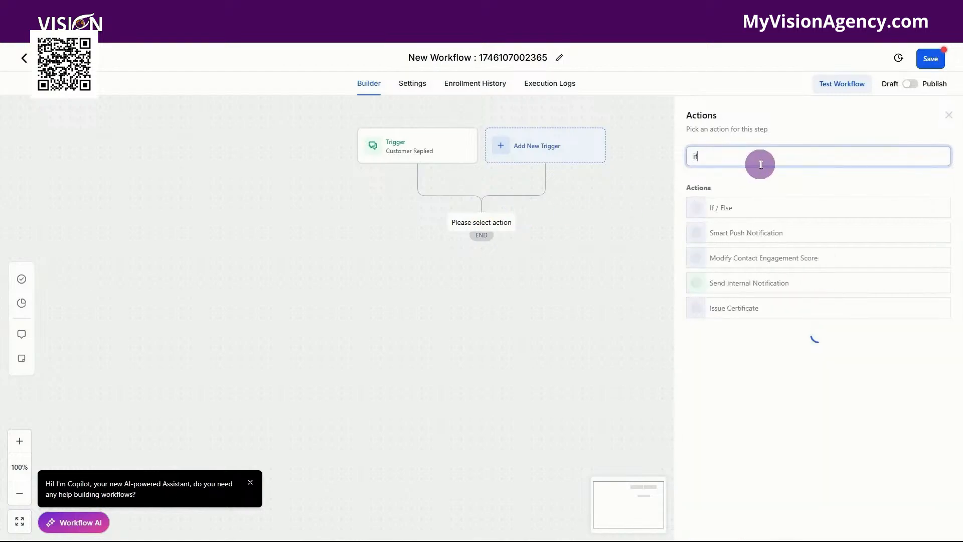
left_click(723, 206)
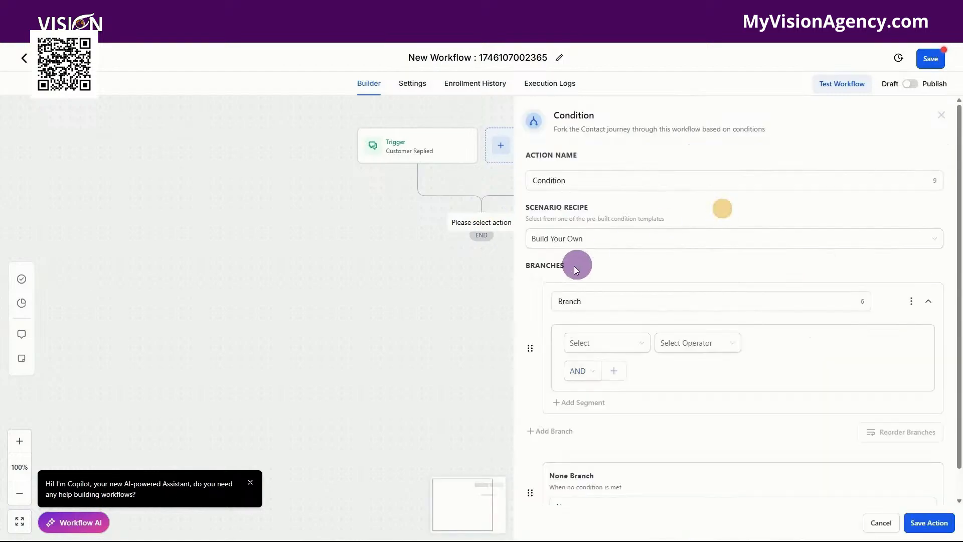
left_click(593, 301)
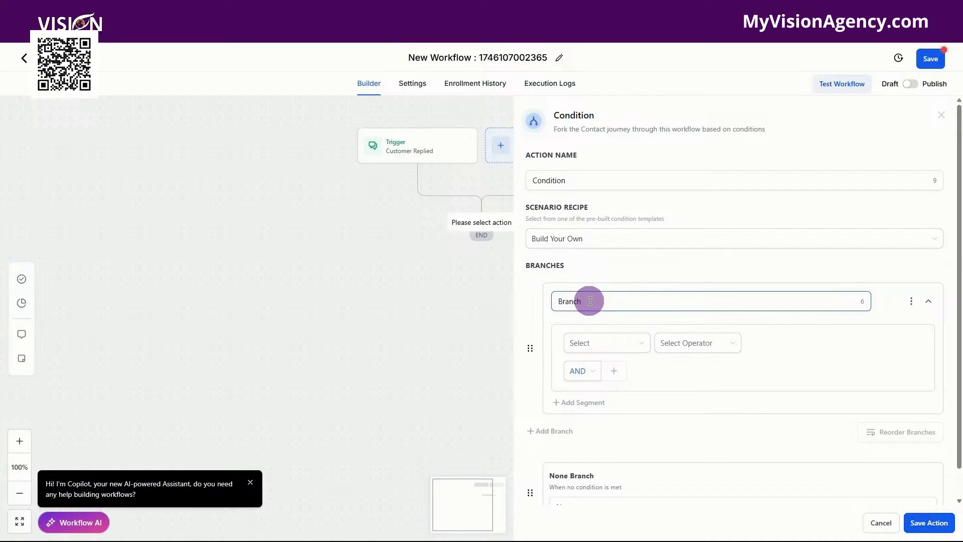
left_click_drag(589, 301, 557, 302)
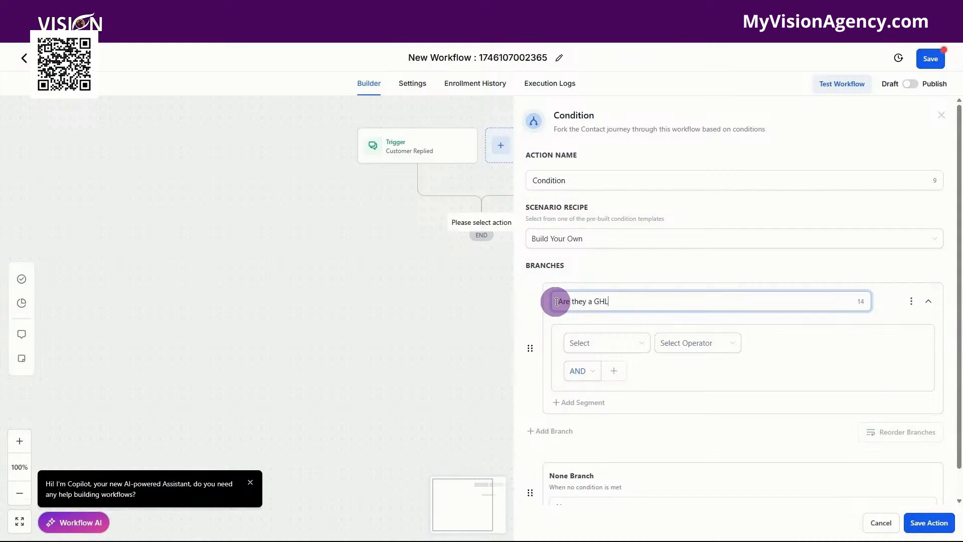
type("Are they a GHLCustomer?")
Set the branch condition field to the contact field 'Are you a current GoHighLevel customer?'
left_click(592, 342)
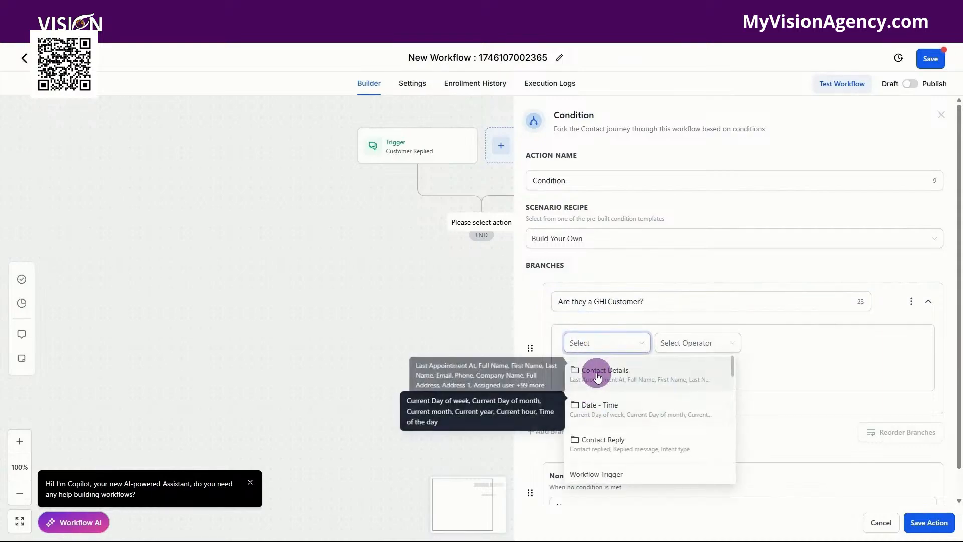
left_click(596, 375)
scroll(612, 428, "down", 5)
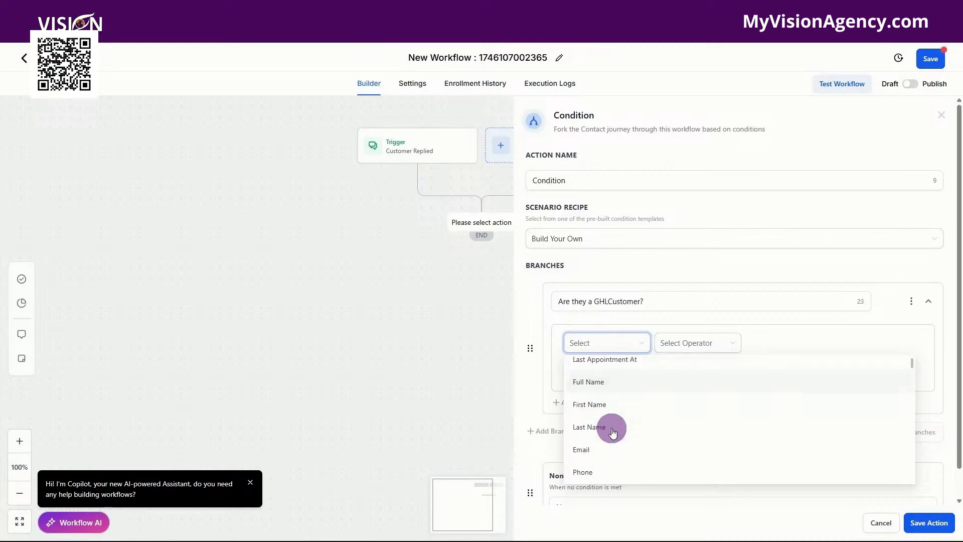
scroll(674, 430, "down", 10)
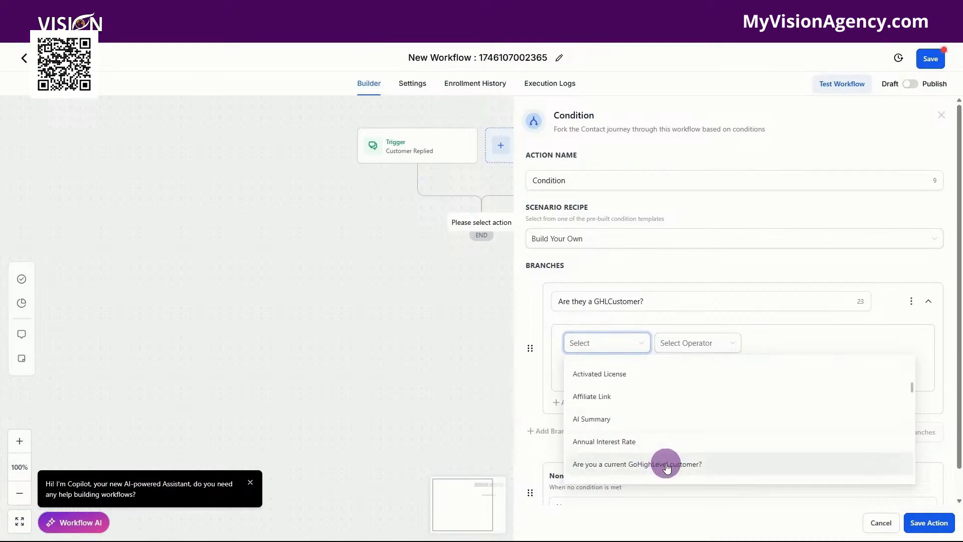
left_click(667, 465)
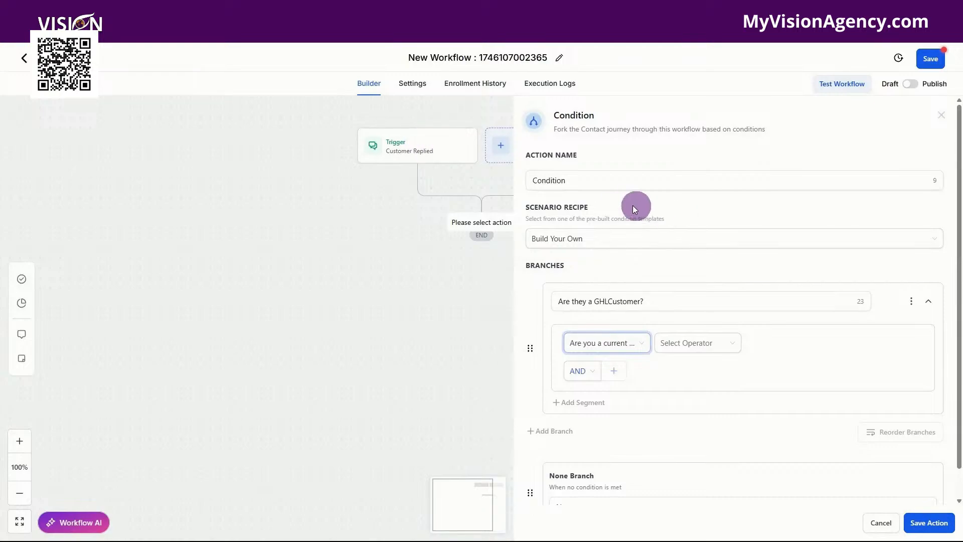
Rename the condition action to 'Are they a GHLCustomer?'
left_click_drag(641, 184, 522, 184)
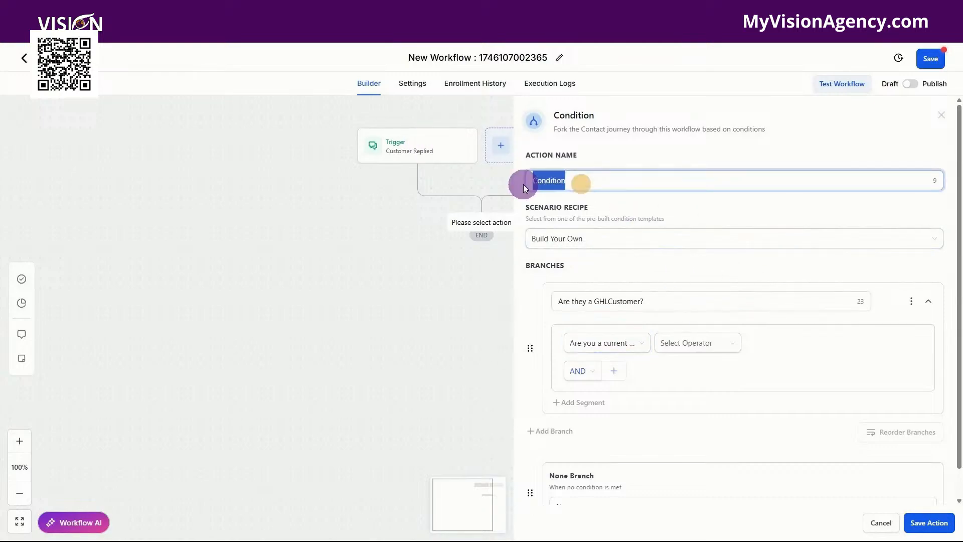
type("Are they a GHLCustomer?")
left_click(660, 151)
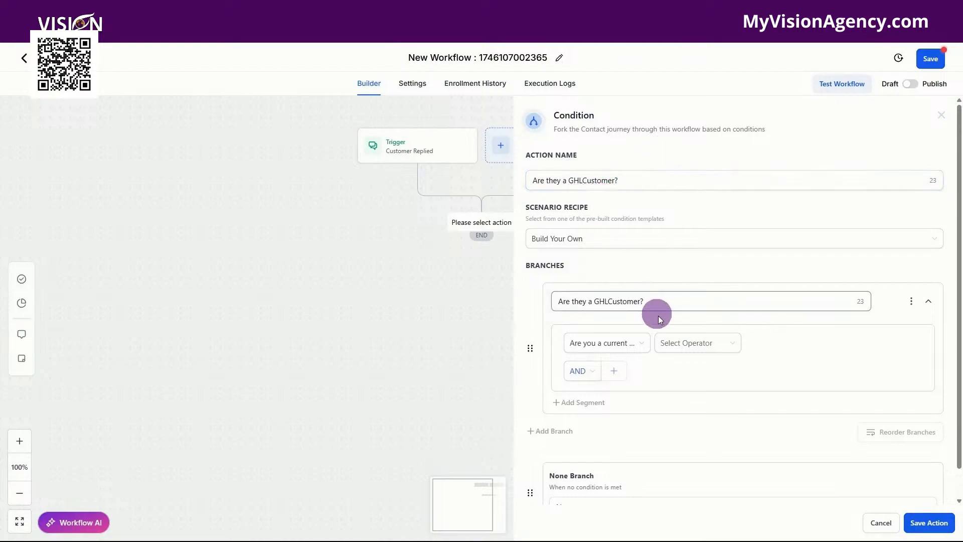
Set the branch condition operator to Is with the value Yes, and save the condition action
left_click(686, 348)
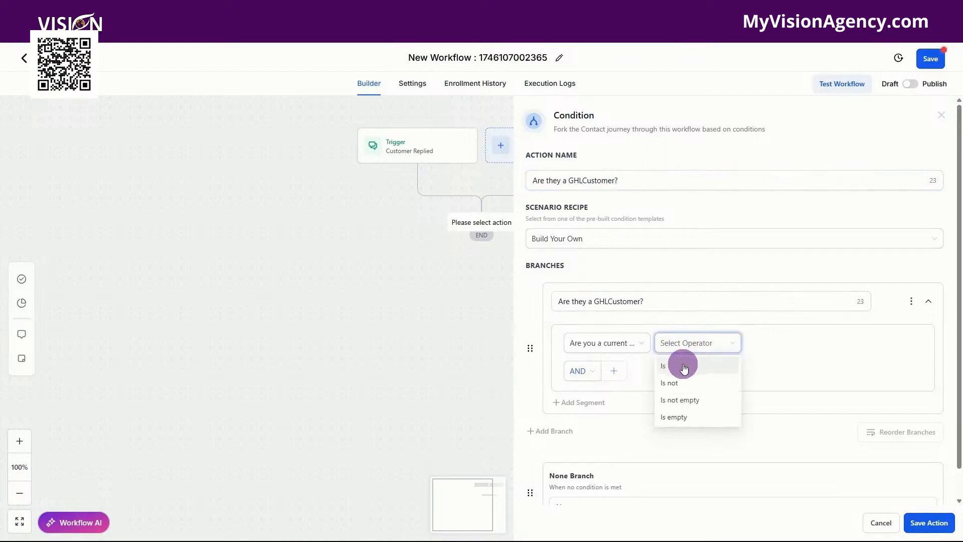
left_click(683, 364)
left_click(781, 341)
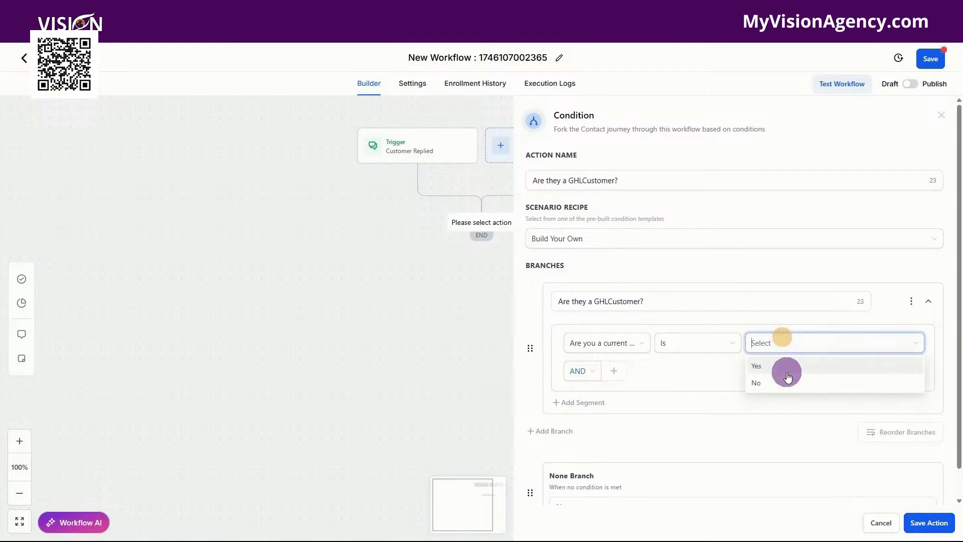
left_click(777, 365)
scroll(698, 405, "down", 1)
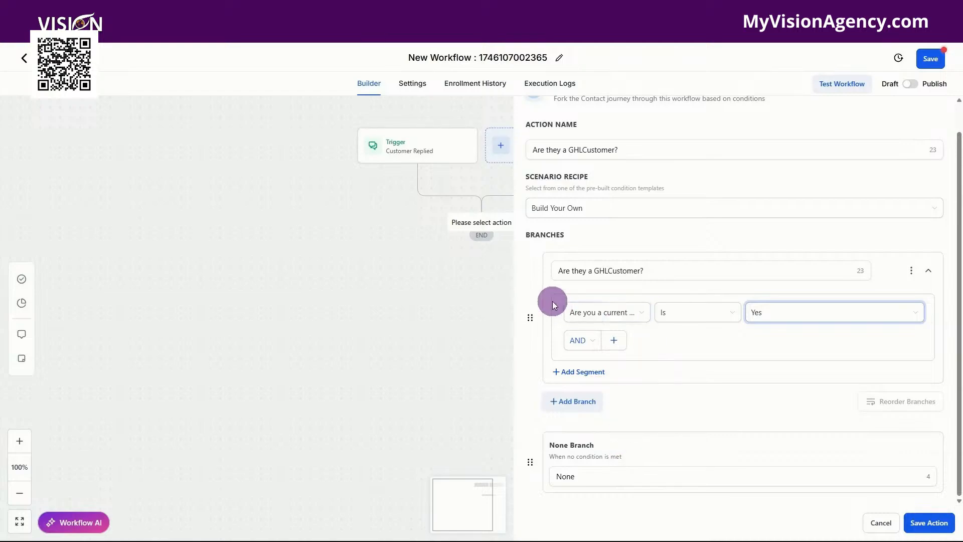
left_click(630, 148)
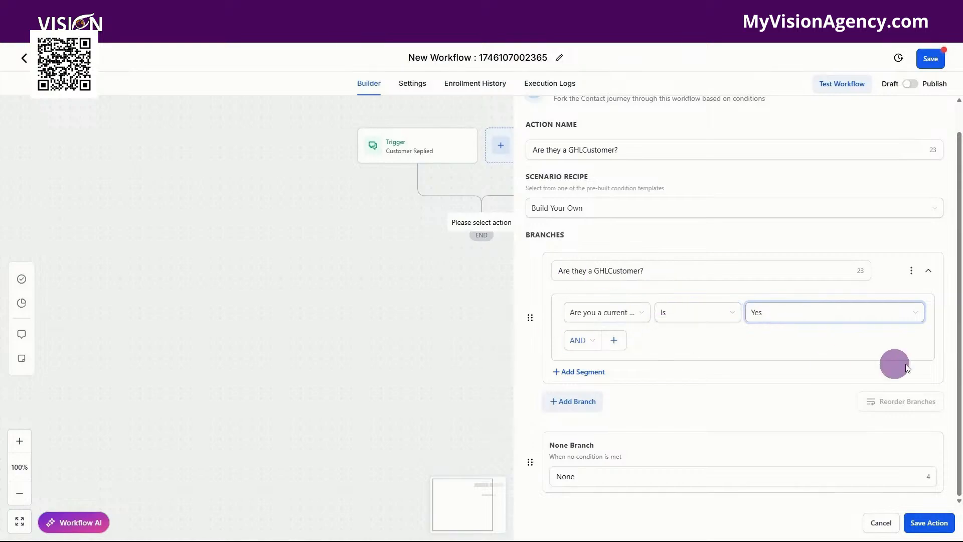
left_click(926, 534)
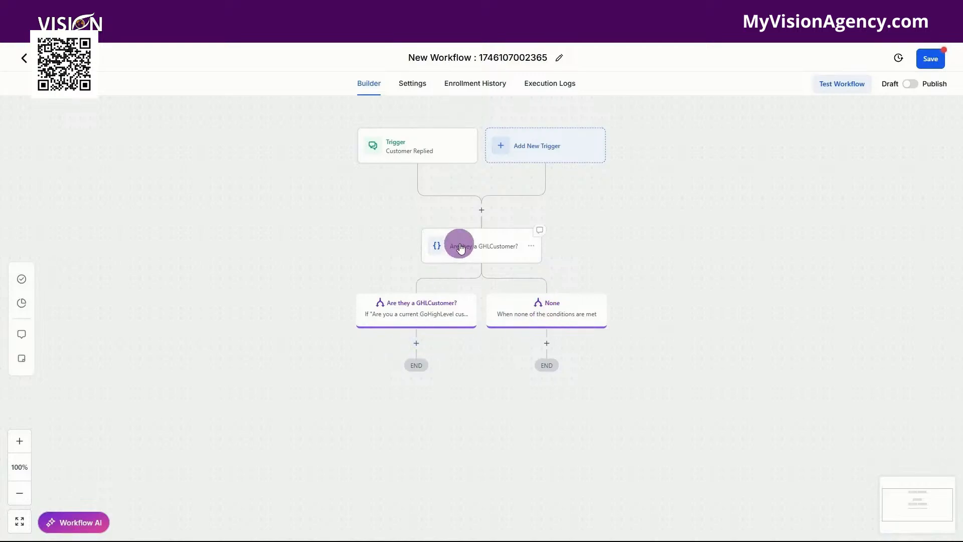
Add a Send Email action on the Yes branch with the message 'Hey there {{contact.first_name}}, I see you are a current GHL customer'
left_click(418, 343)
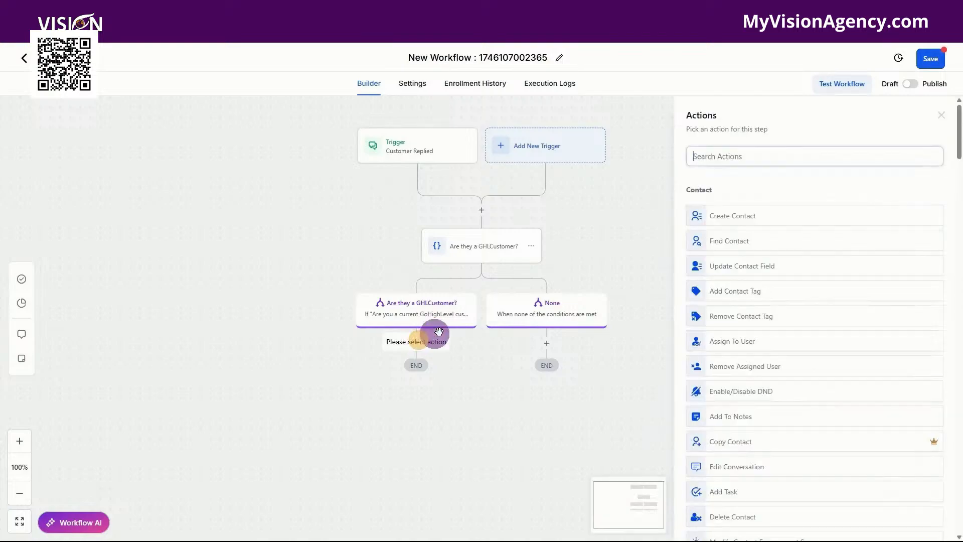
type("email")
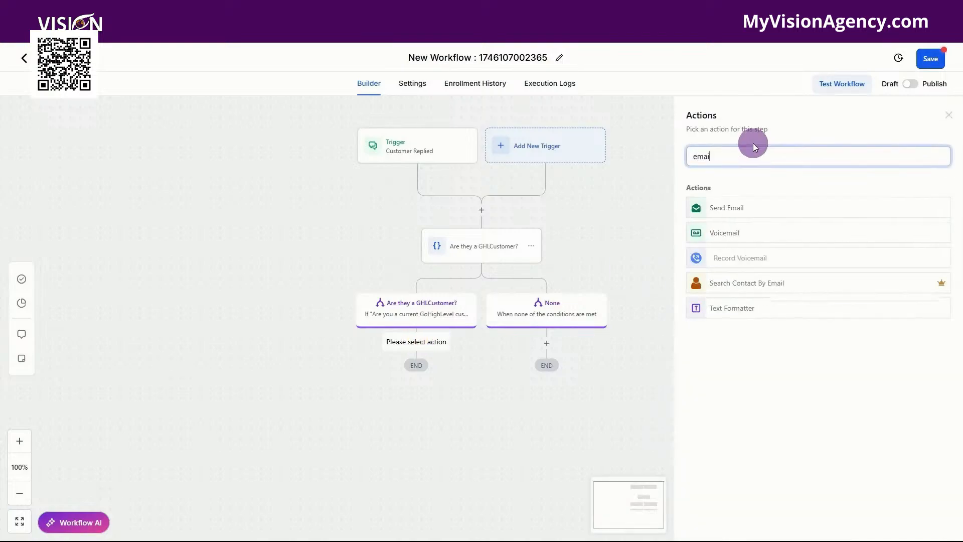
left_click(718, 207)
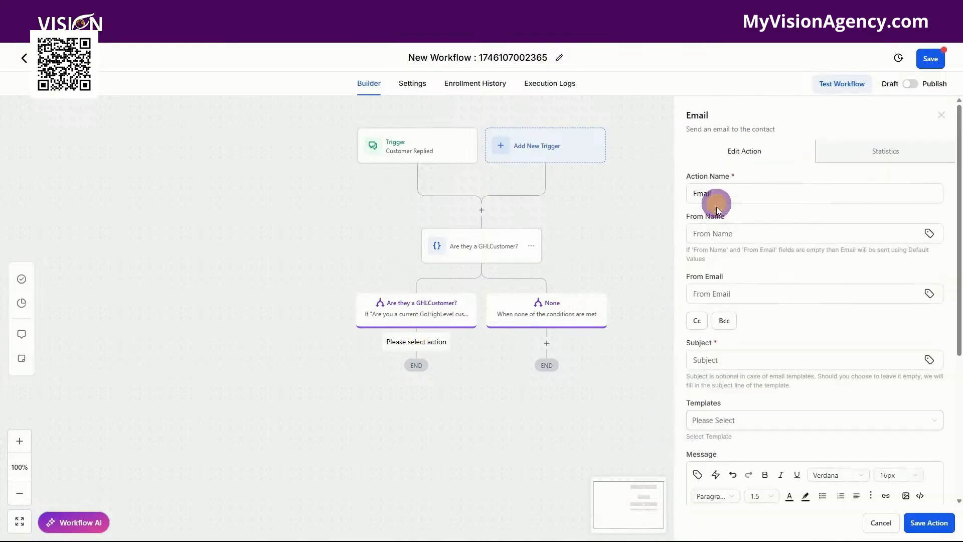
scroll(748, 382, "down", 4)
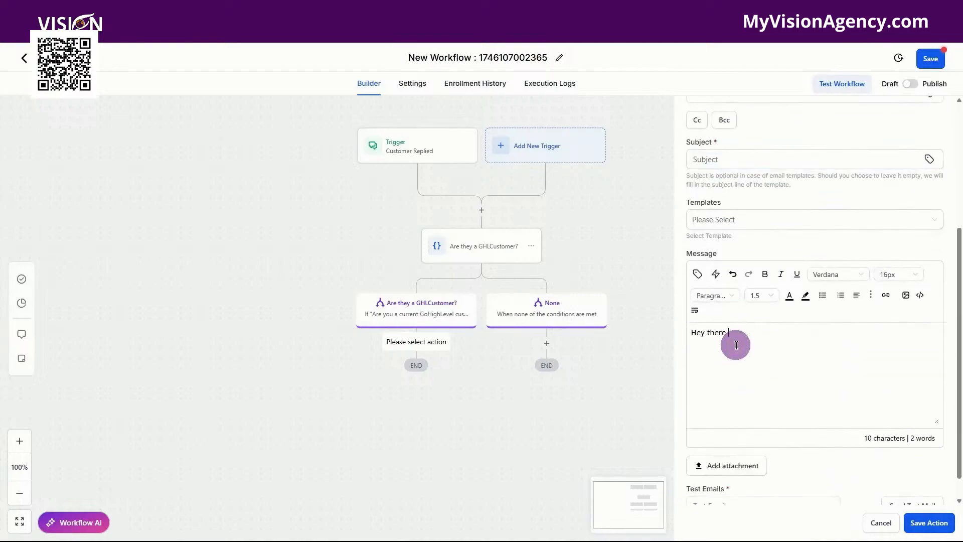
left_click(699, 274)
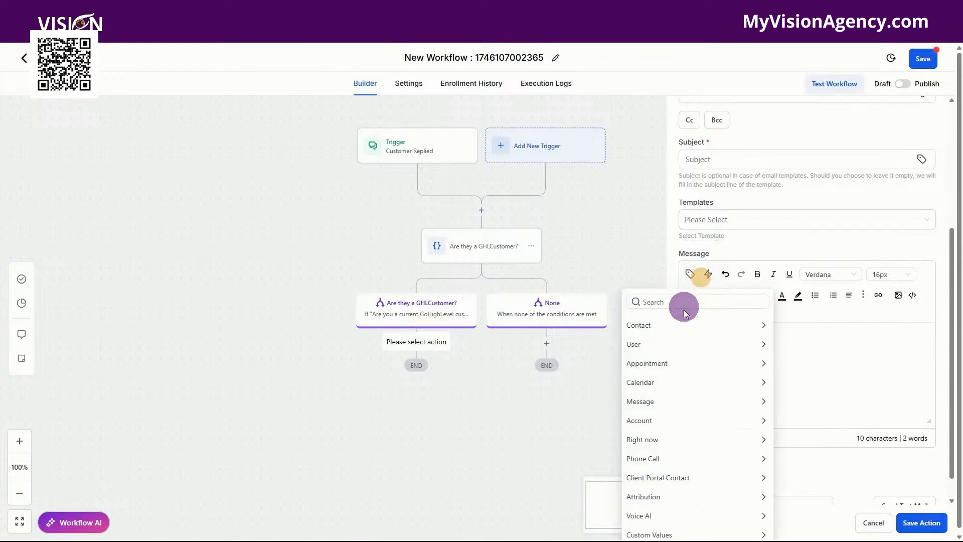
left_click(679, 324)
left_click(673, 361)
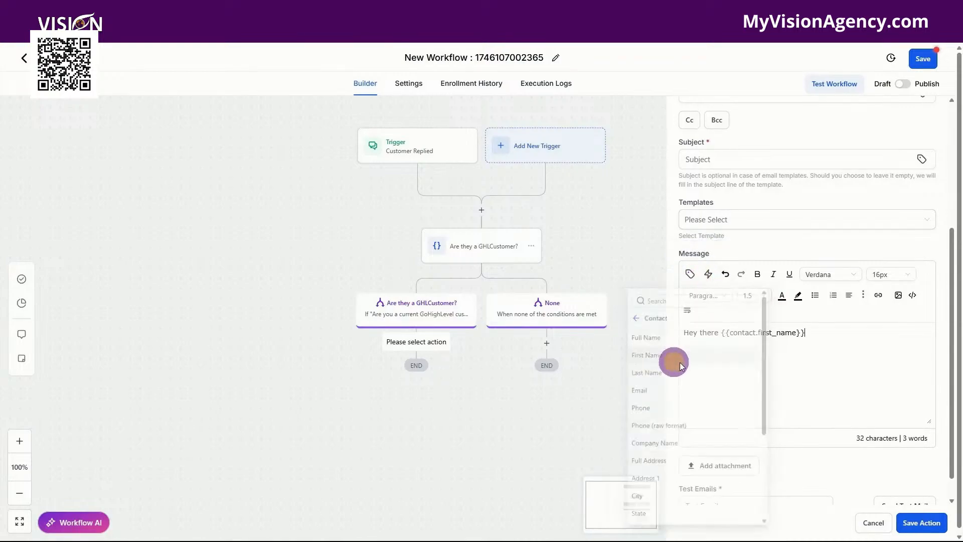
left_click(839, 338)
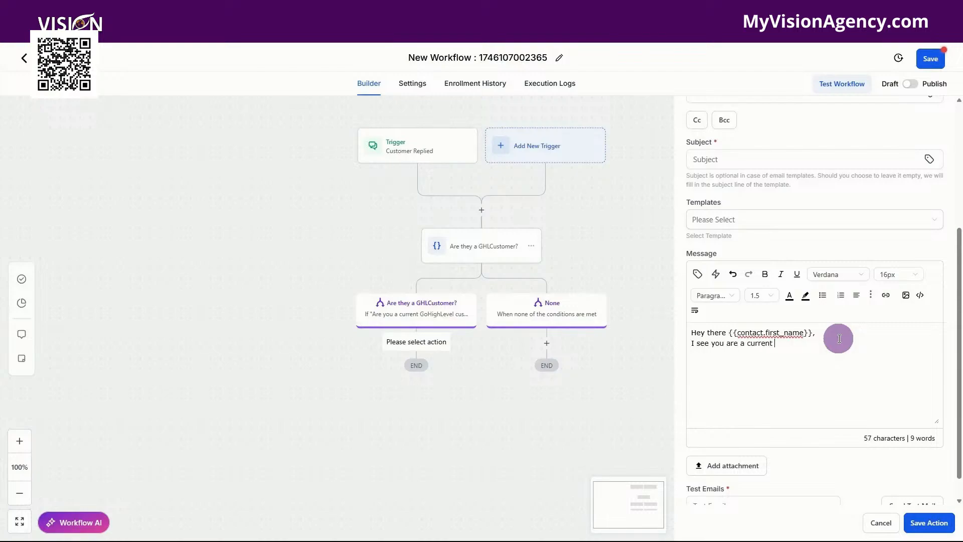
type("er")
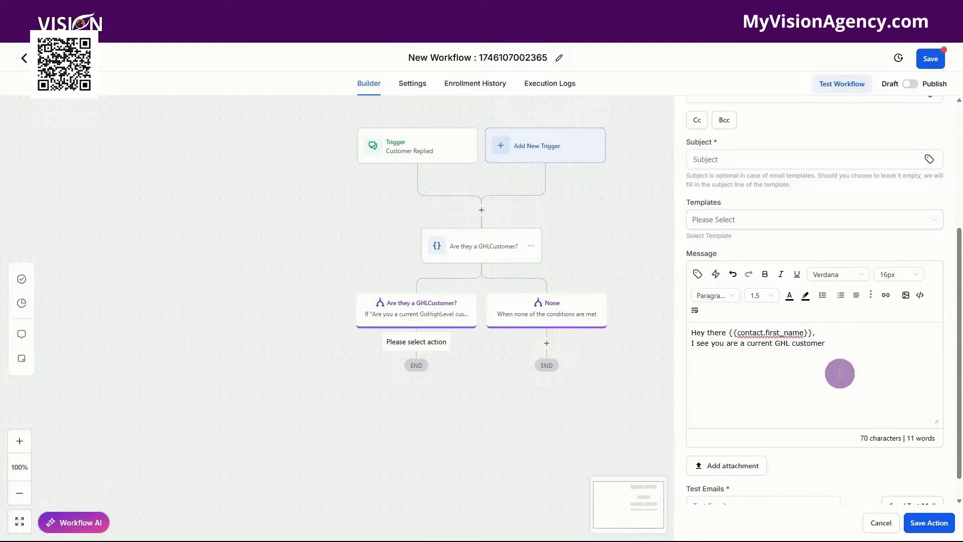
Close the email action panel and save the workflow
left_click(742, 160)
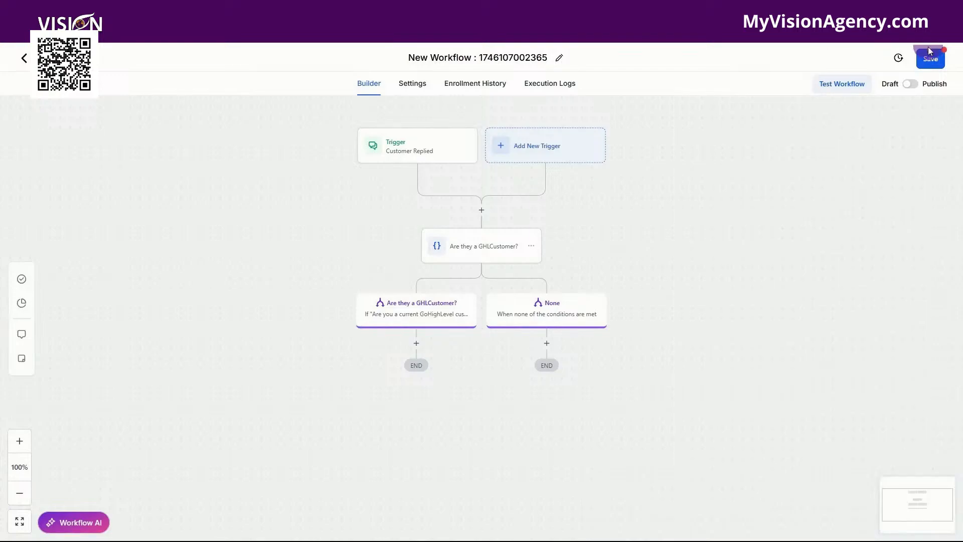
left_click(931, 60)
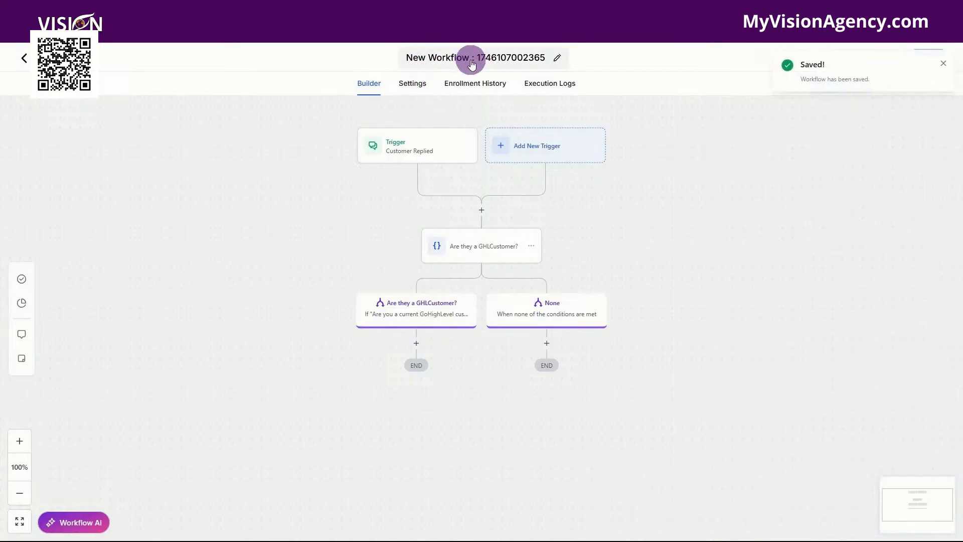
Open the workflow settings to review the contact options, then return to the workflow builder
left_click(411, 80)
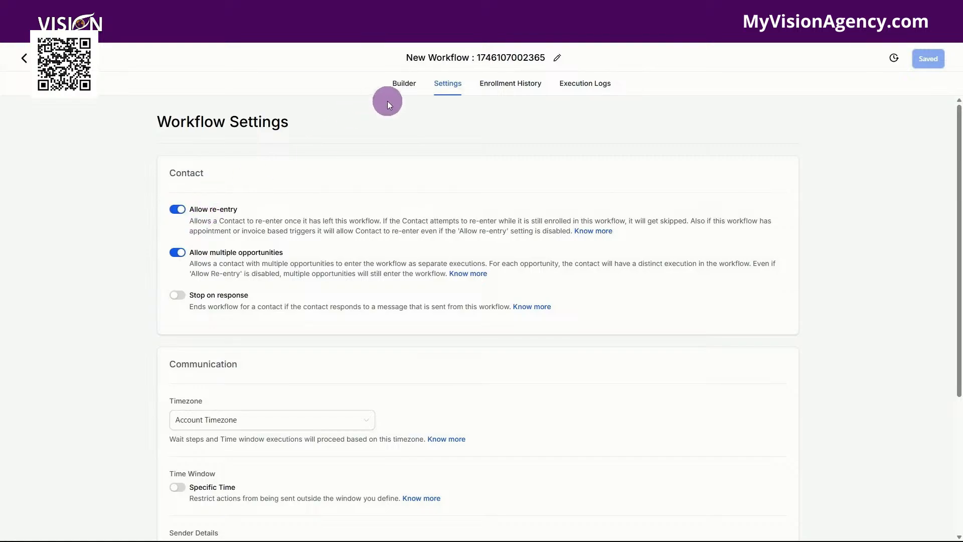
left_click(404, 83)
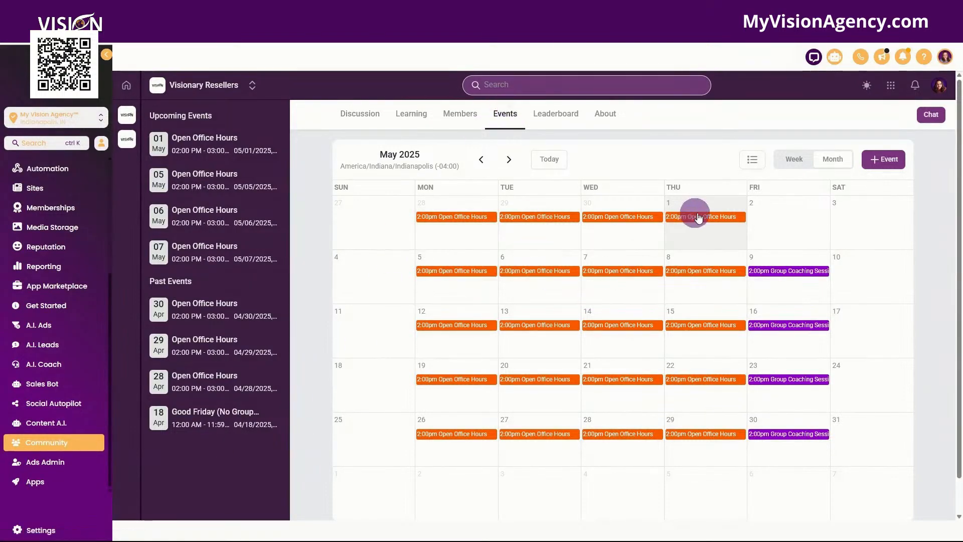
Open the community event and scroll through the reseller landing page and its signup form
left_click(701, 216)
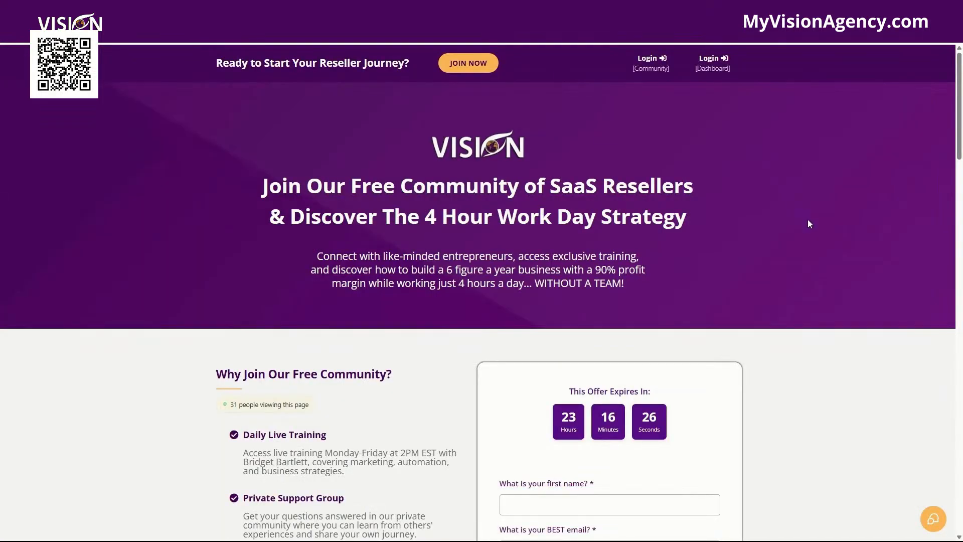
scroll(808, 224, "down", 2)
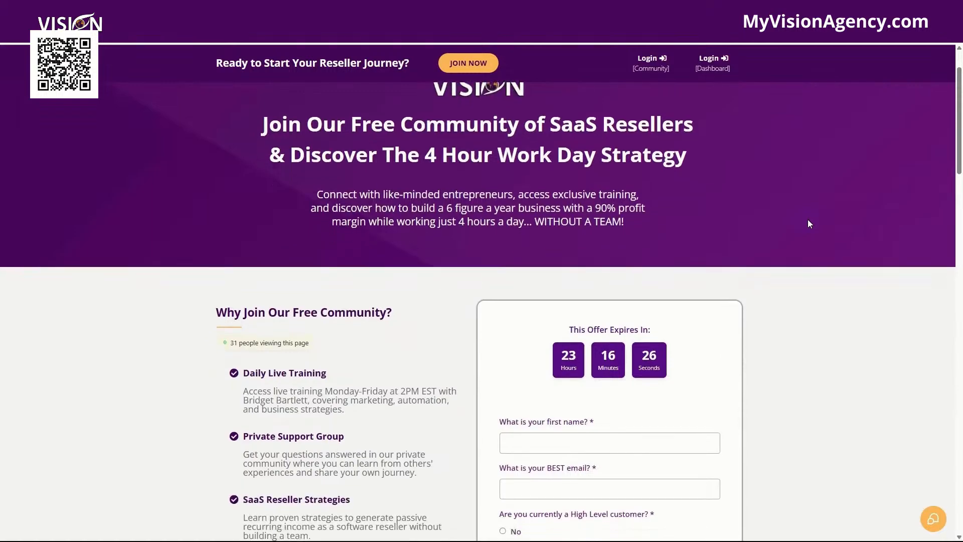
scroll(809, 223, "down", 5)
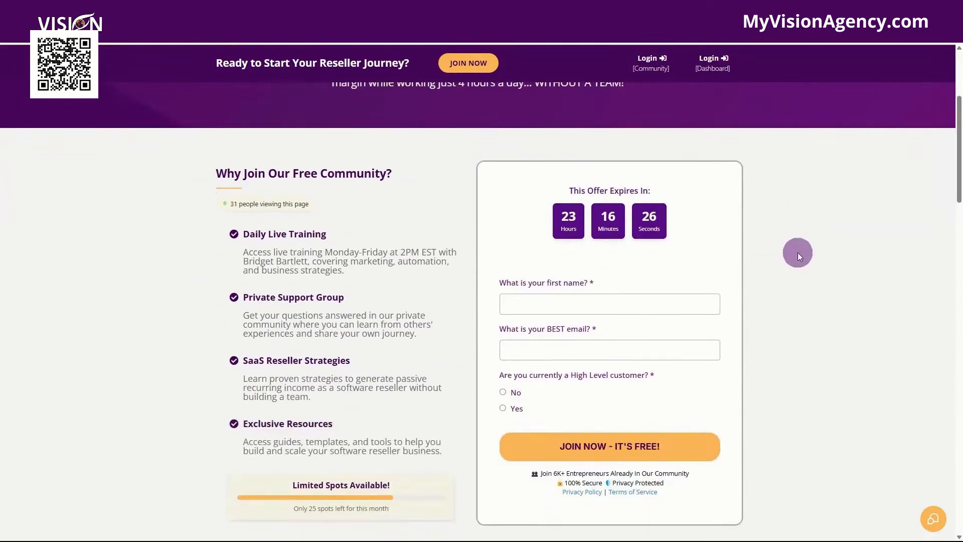
scroll(798, 252, "down", 10)
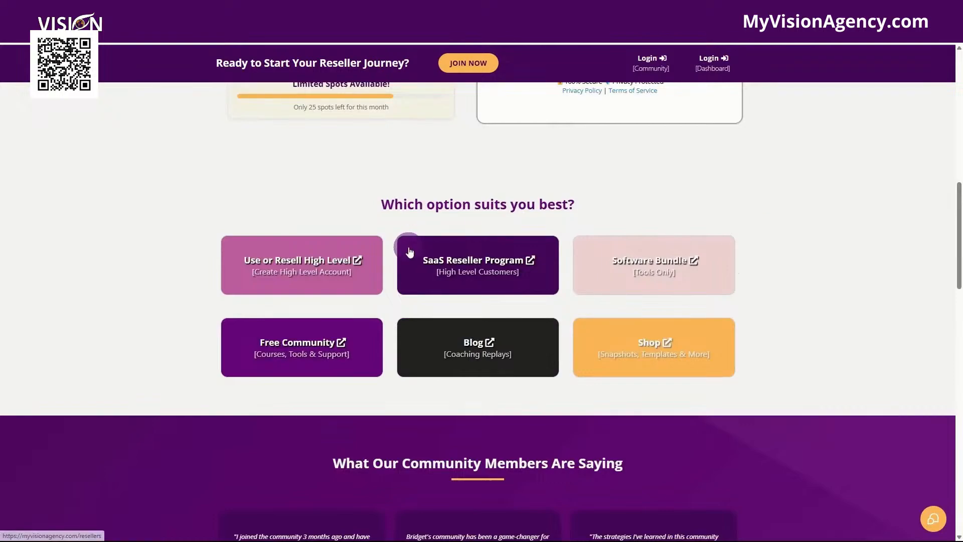